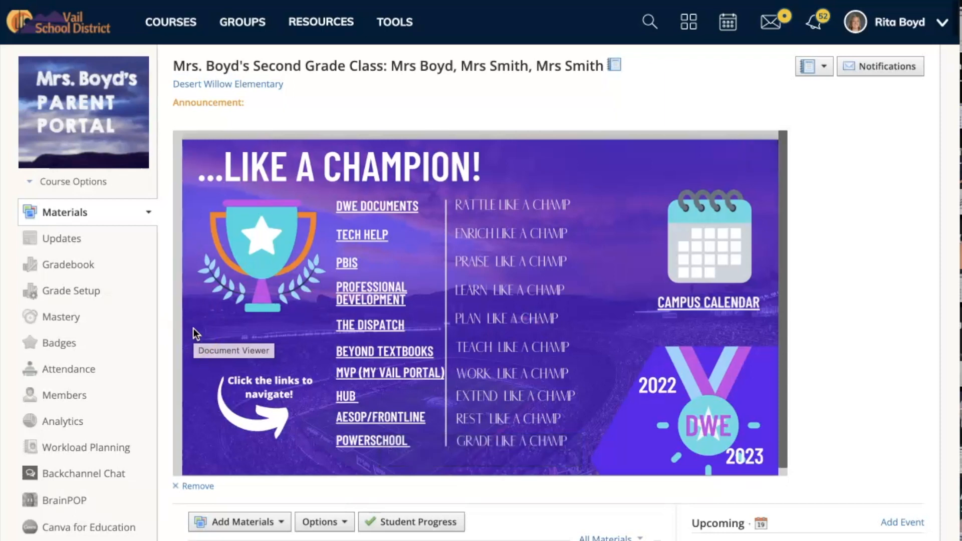
From the class Materials, add a new discussion so the empty Create Discussion form opens
scroll(293, 507, down, 2)
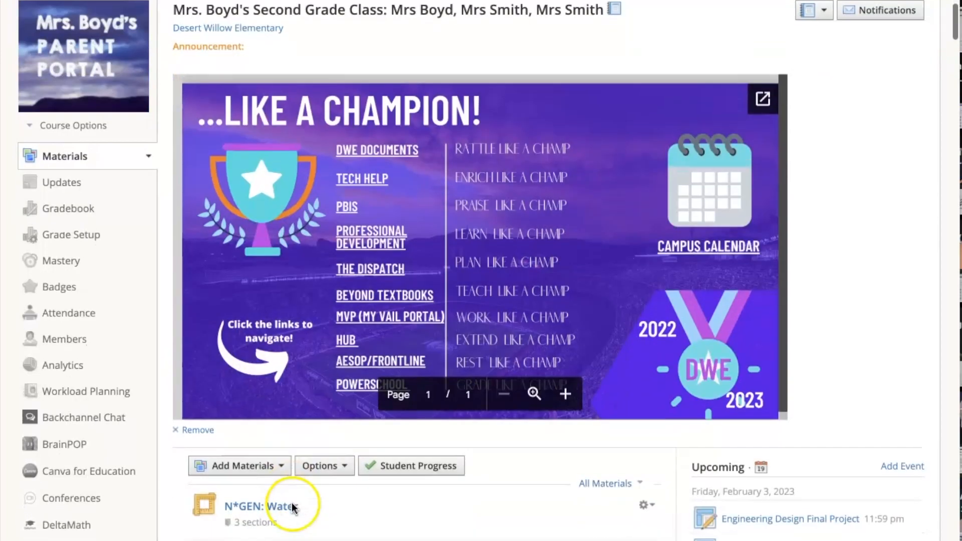
click(239, 438)
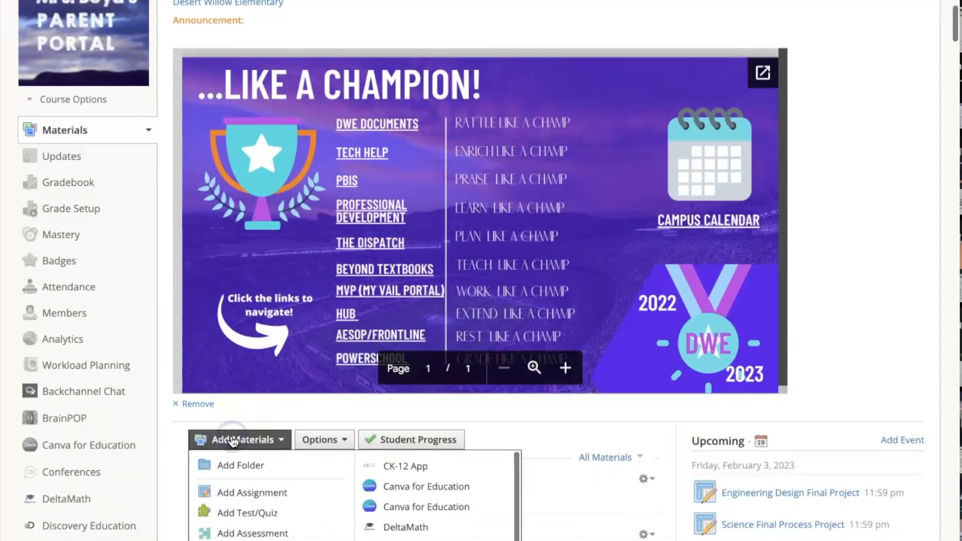
click(258, 525)
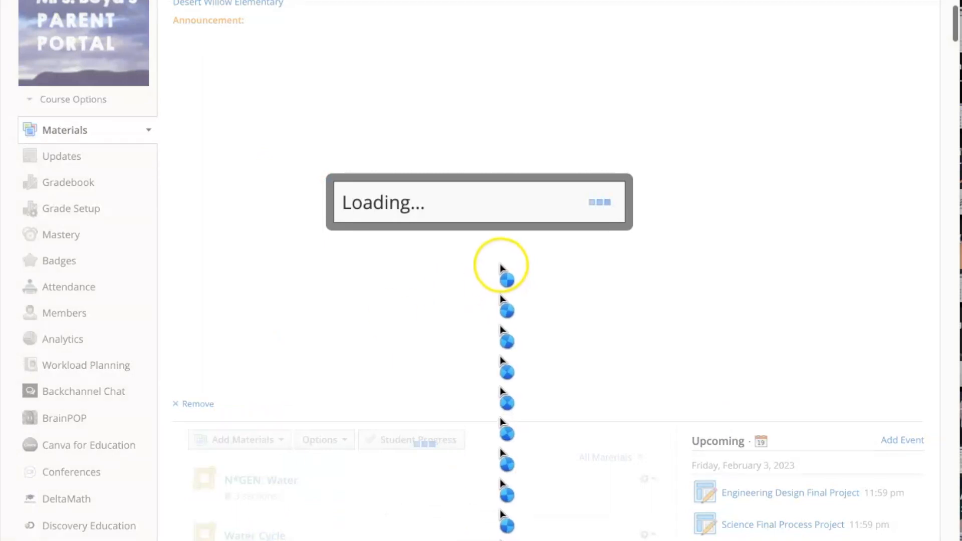
click(387, 189)
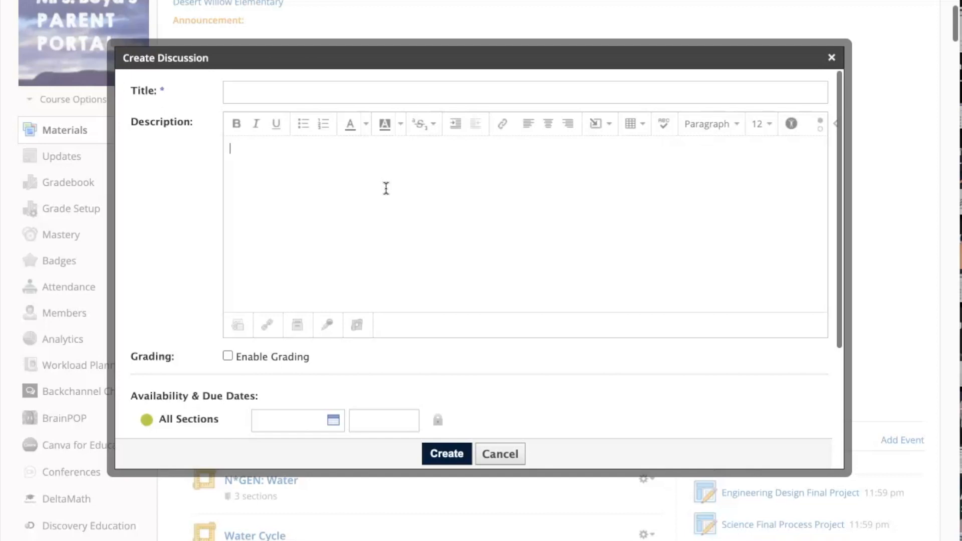
Paste the animal adaptations question into the description and colour it dark red
click(386, 188)
text(How do animal adaptations help certain animals survive? Read the text Who Wants a Spiny Snack and provide at least two examples of evidence from the text to support your ideas.)
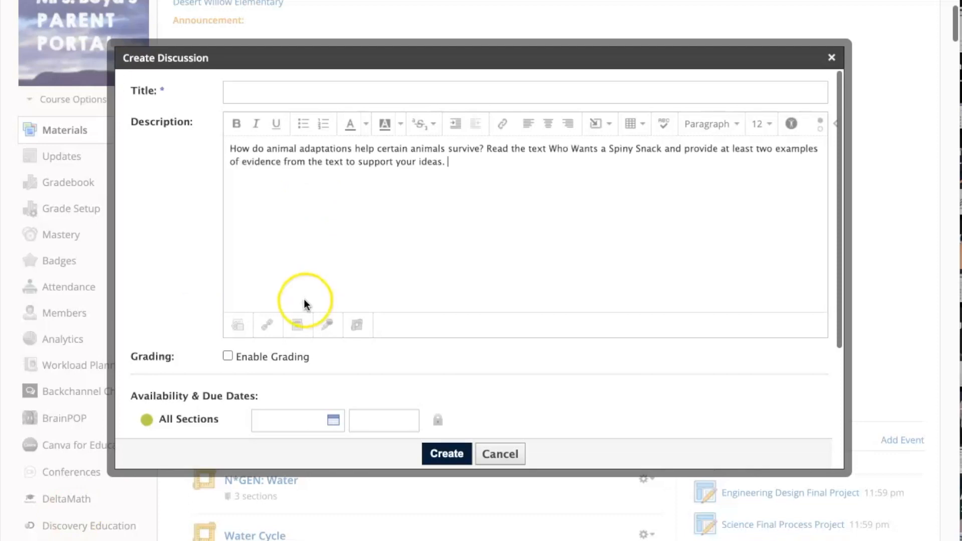
triple_click(351, 155)
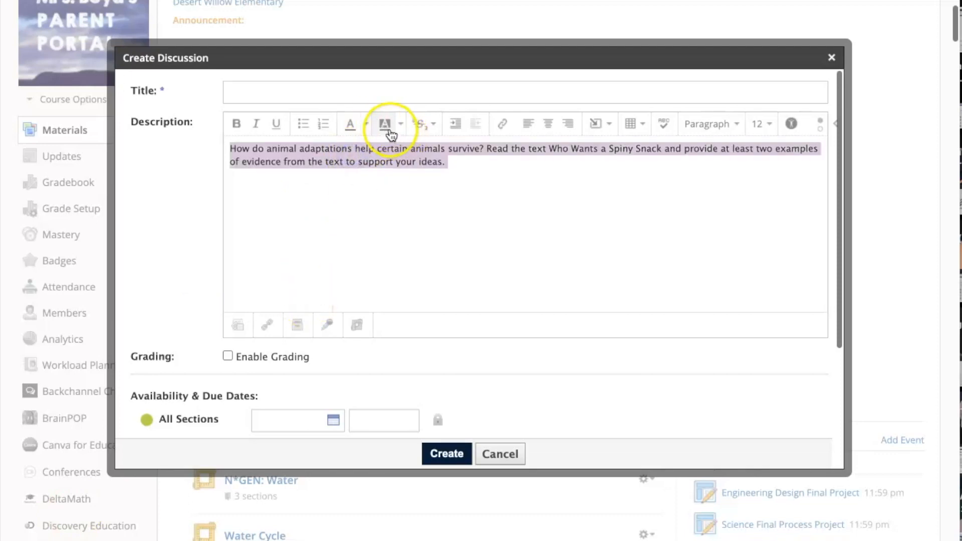
click(366, 124)
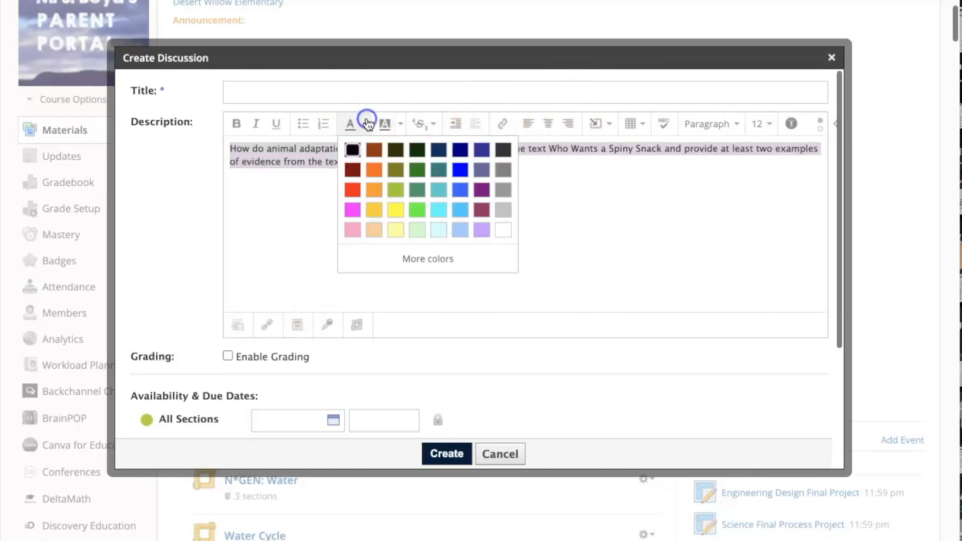
click(353, 171)
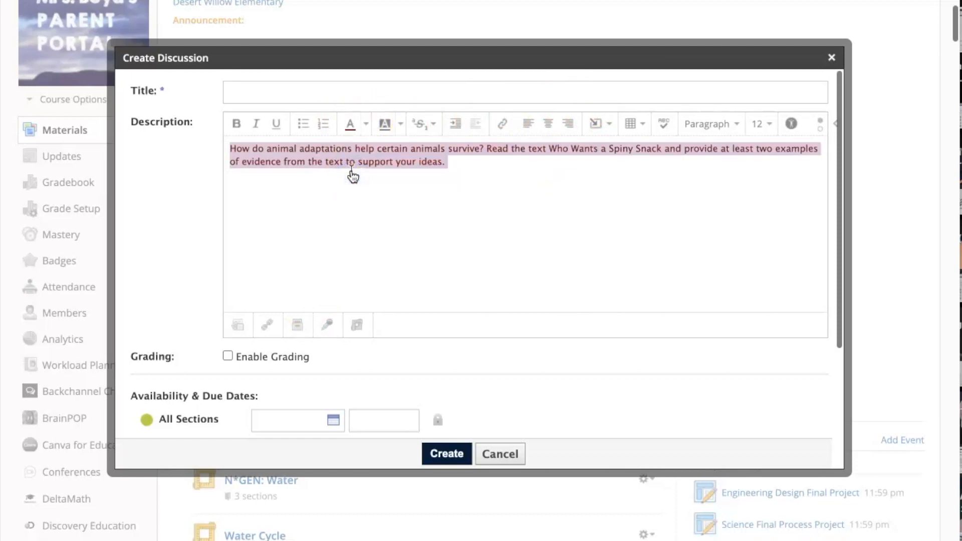
click(406, 242)
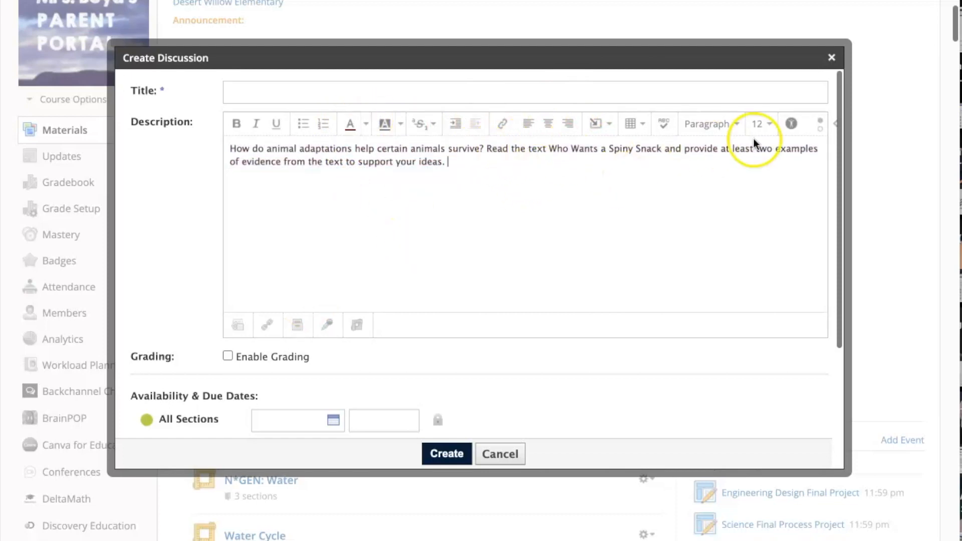
Make the phrase 'two examples of evidence' bold and dark red
drag(756, 149, 282, 166)
click(366, 124)
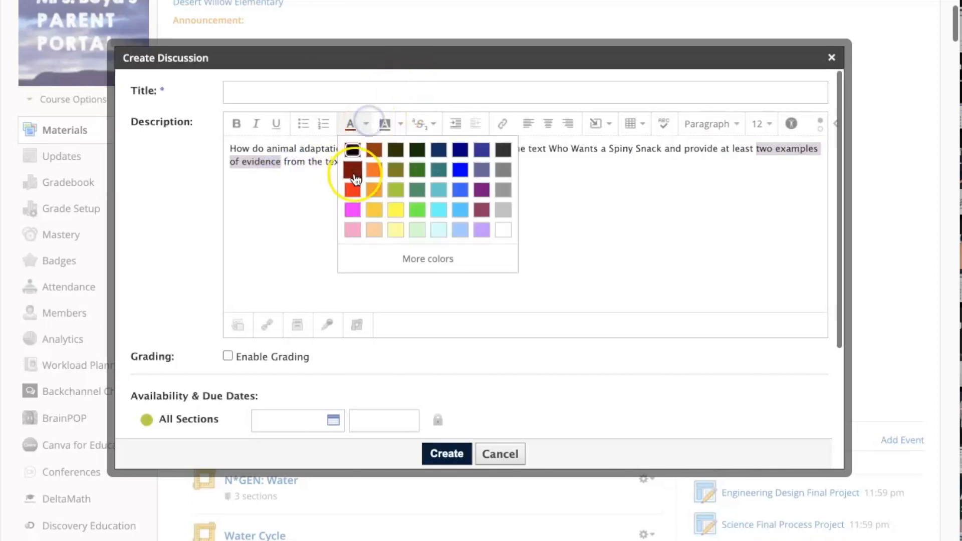
click(353, 172)
click(380, 216)
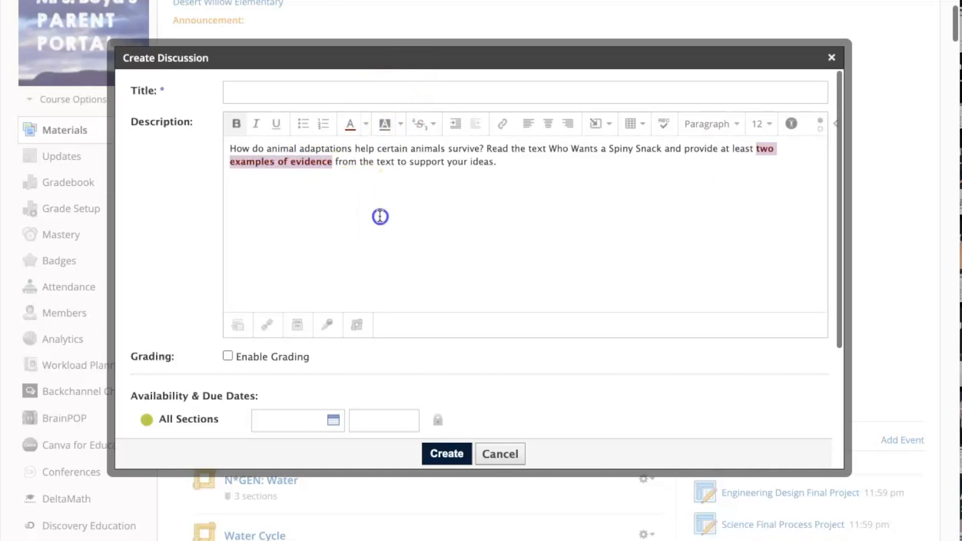
Set the whole question paragraph to font size 18, then choose YouTube under Insert Content
triple_click(373, 163)
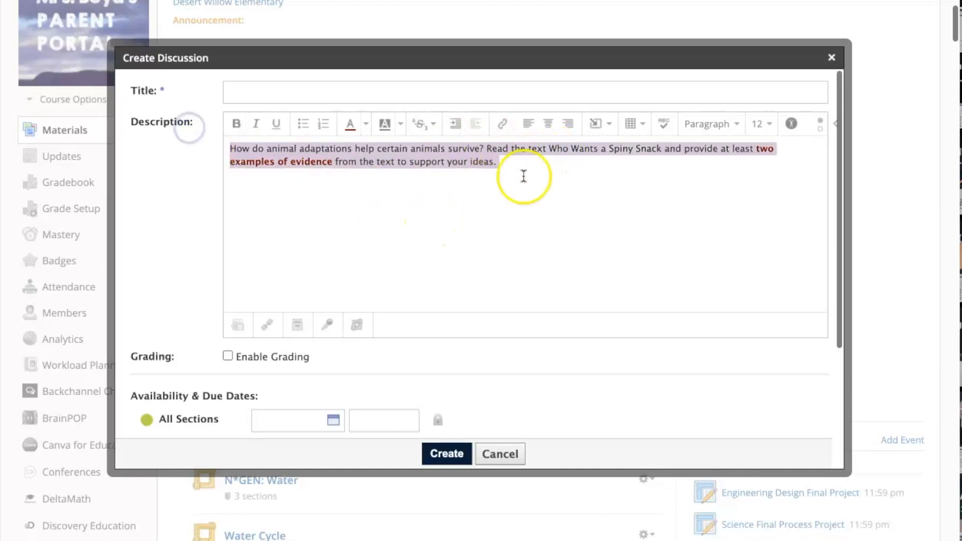
click(762, 124)
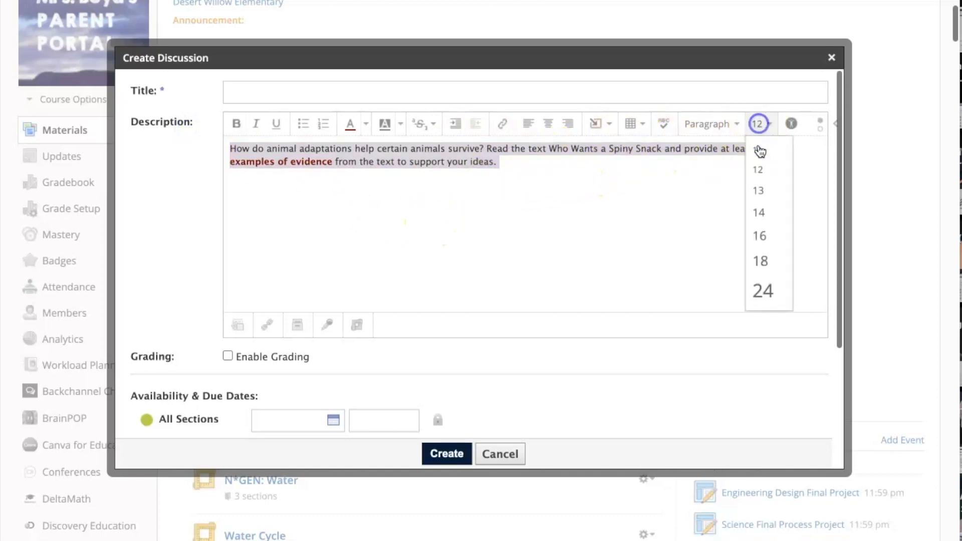
click(759, 262)
click(492, 222)
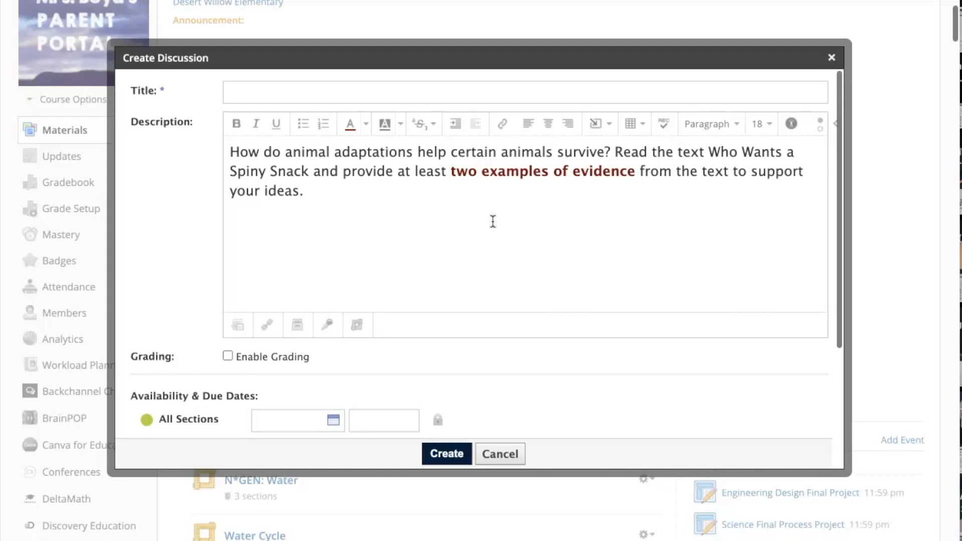
click(596, 123)
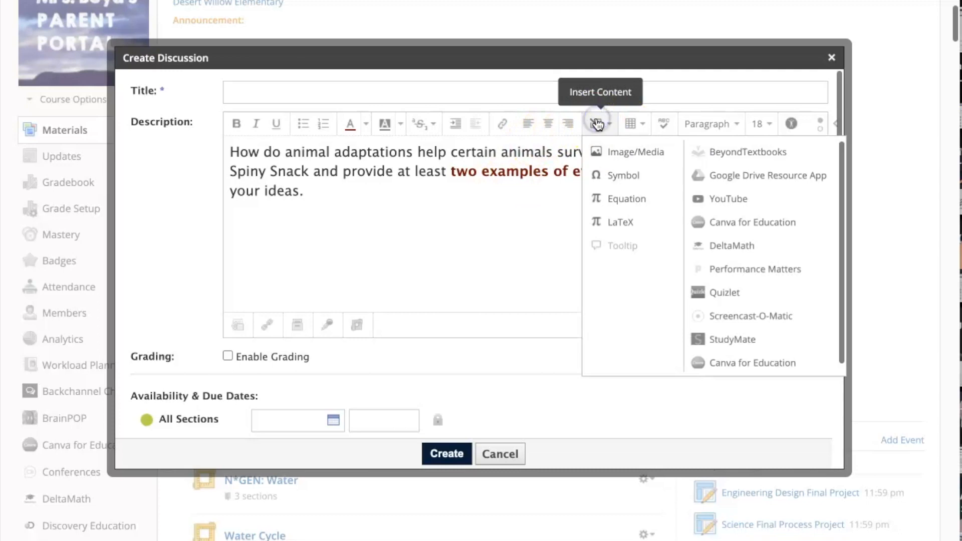
click(727, 198)
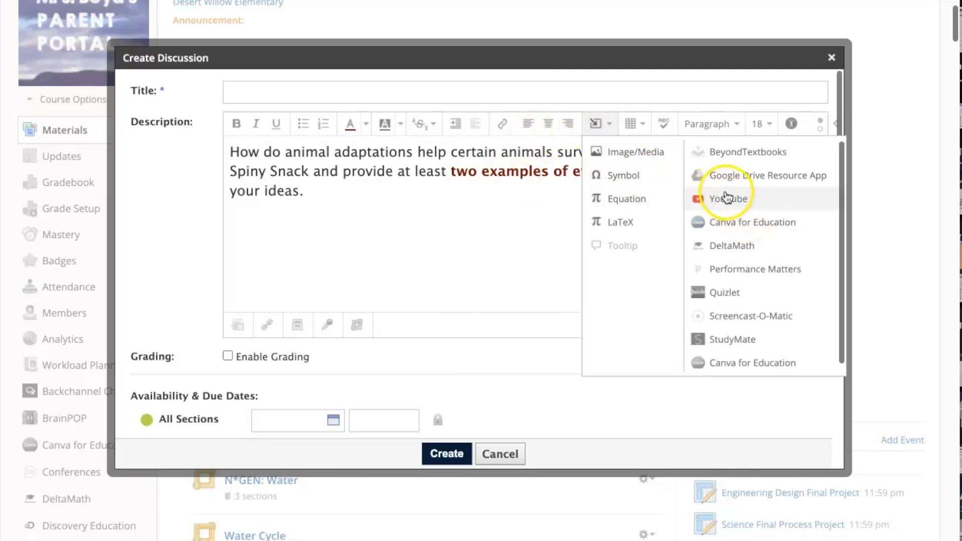
Paste the 'Peer Feedback - TAG your friend' YouTube link into Schoology's YouTube import search
click(727, 198)
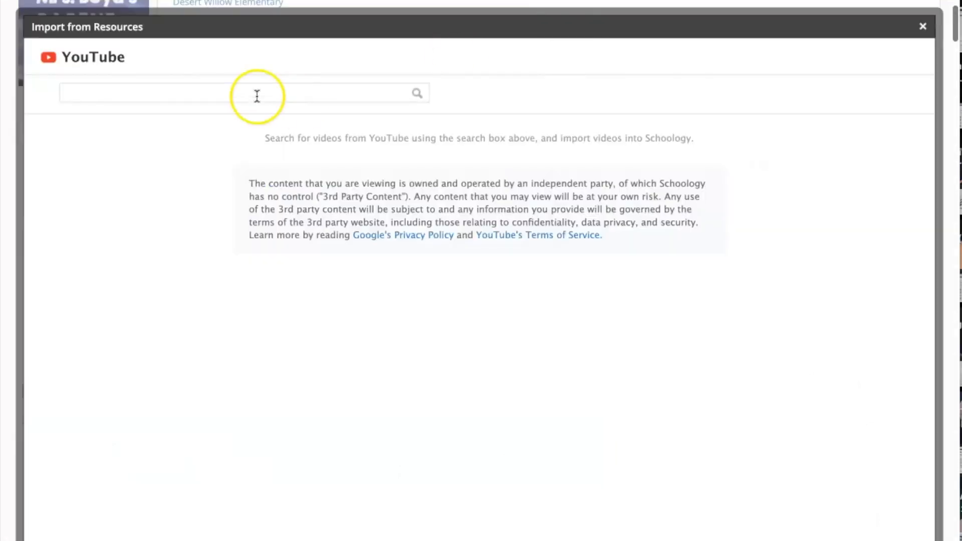
click(215, 97)
text(https://www.youtube.com/watch?v=_RQhOB-lYgU)
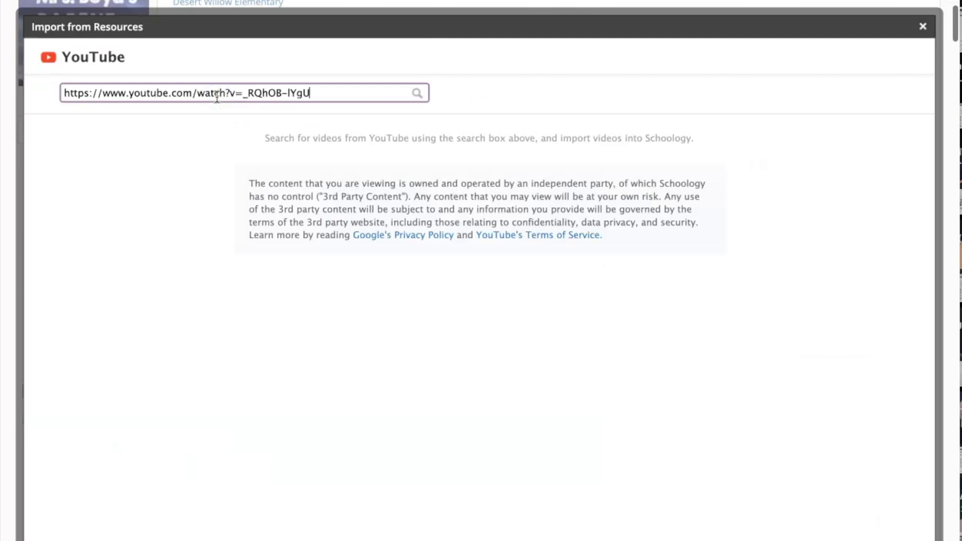
Search for the TAG video, select it, and import it as an embed below the question
click(139, 274)
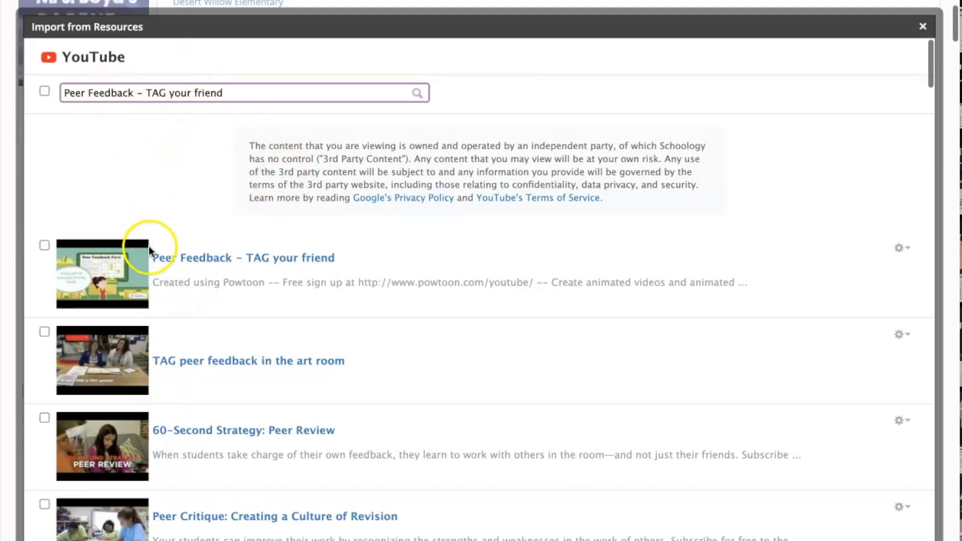
click(45, 244)
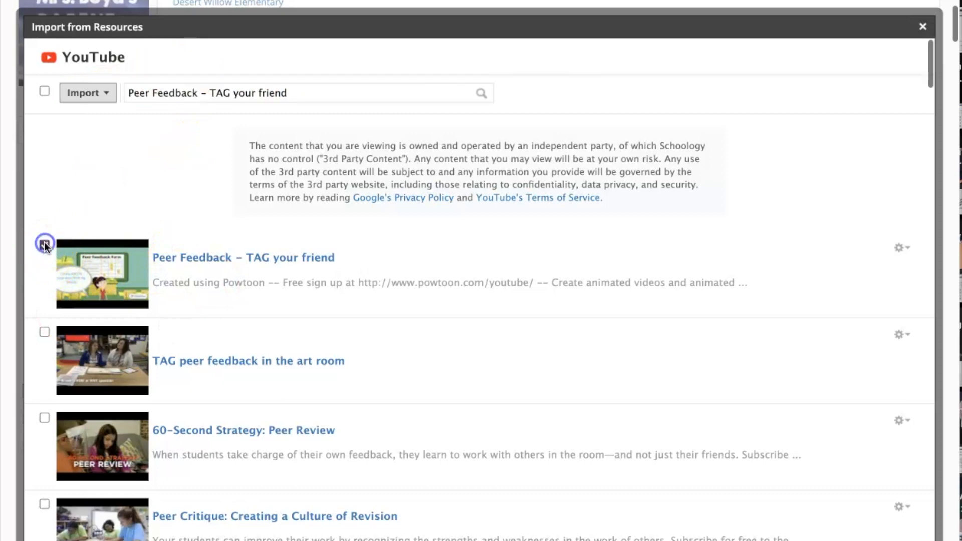
click(83, 93)
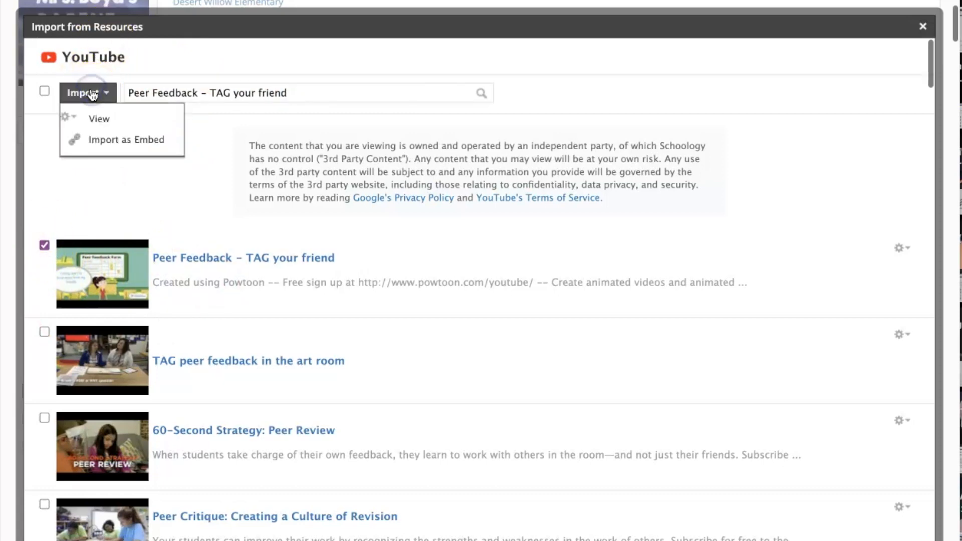
click(108, 142)
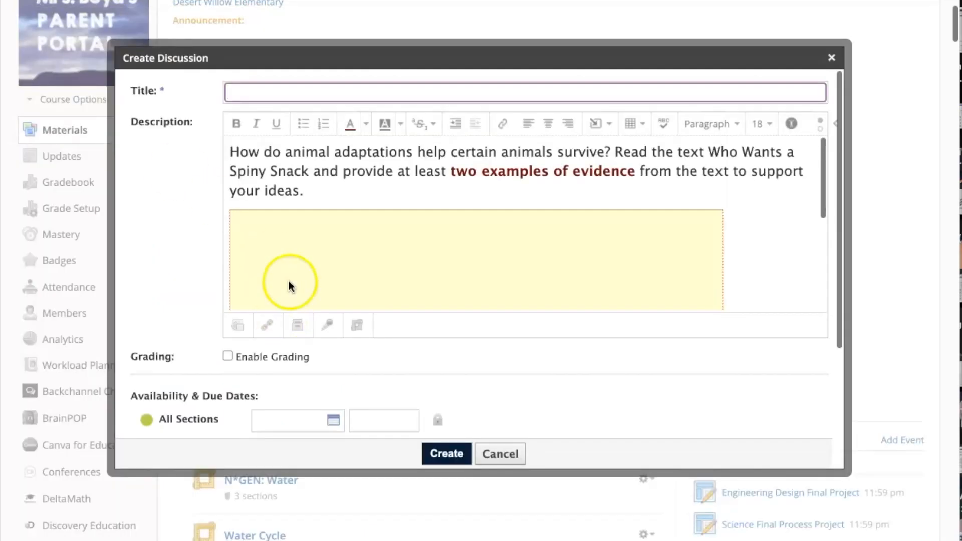
scroll(353, 244, down, 3)
scroll(354, 247, up, 3)
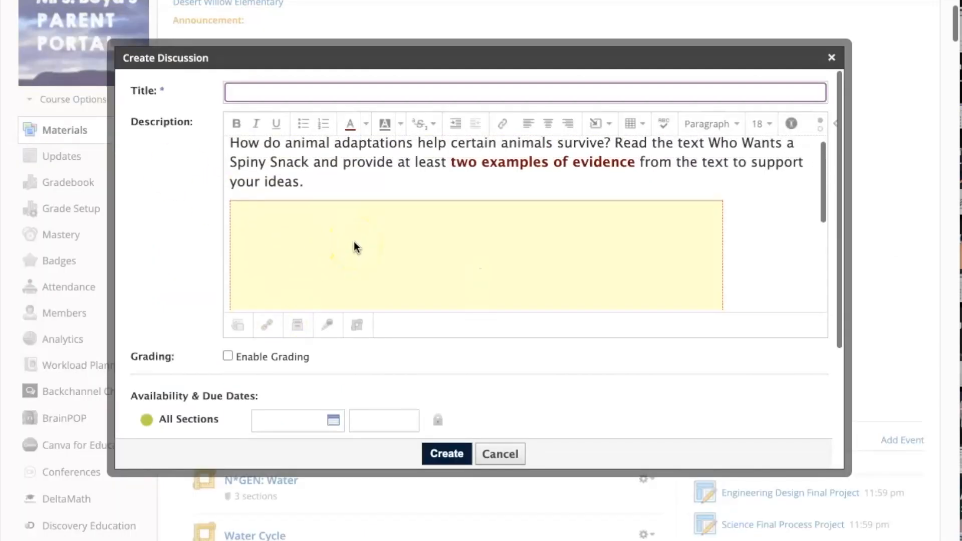
scroll(355, 247, down, 4)
scroll(354, 242, up, 3)
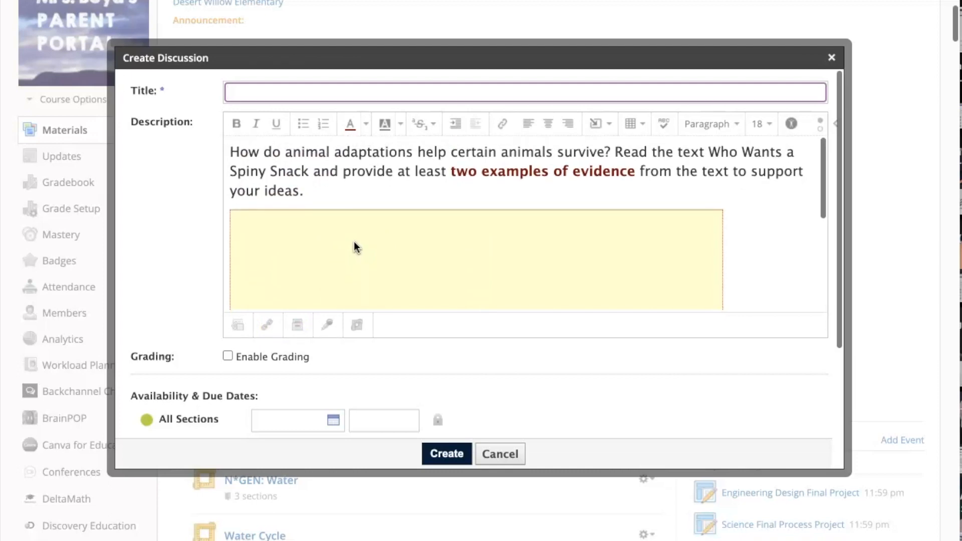
scroll(354, 242, down, 1)
scroll(354, 242, up, 1)
scroll(354, 242, down, 1)
scroll(354, 242, up, 1)
Attach the 'Who Wants a Spiny Snack?' article PDF from Downloads to the discussion
click(237, 329)
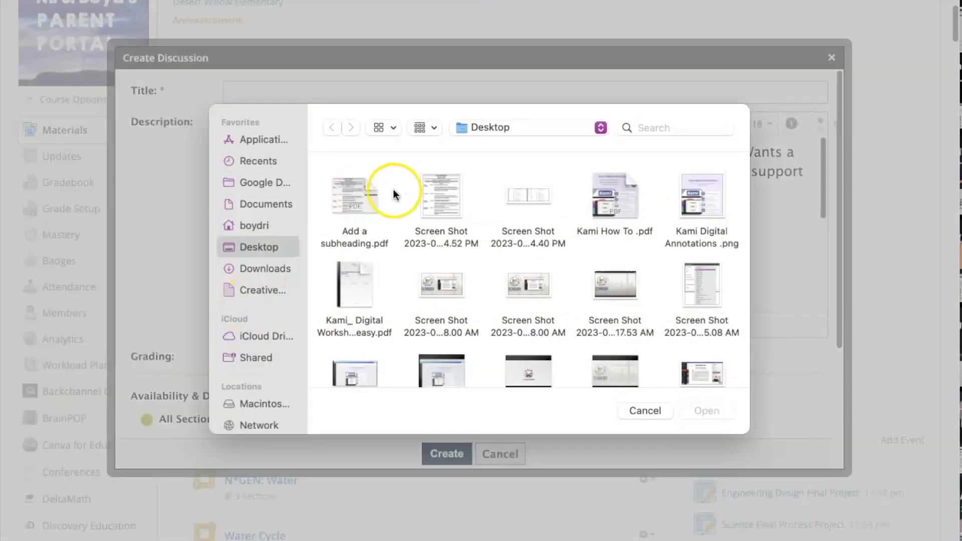
click(265, 268)
click(354, 188)
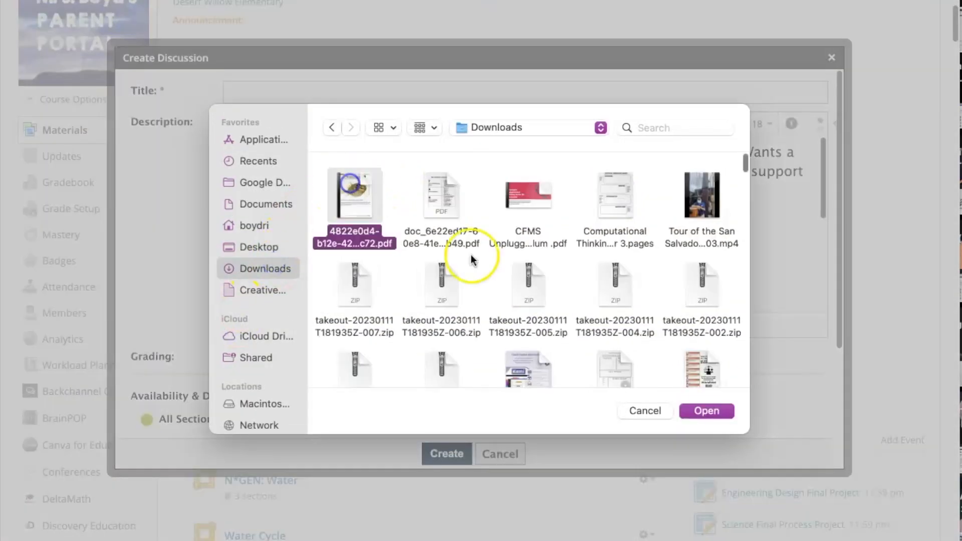
click(713, 409)
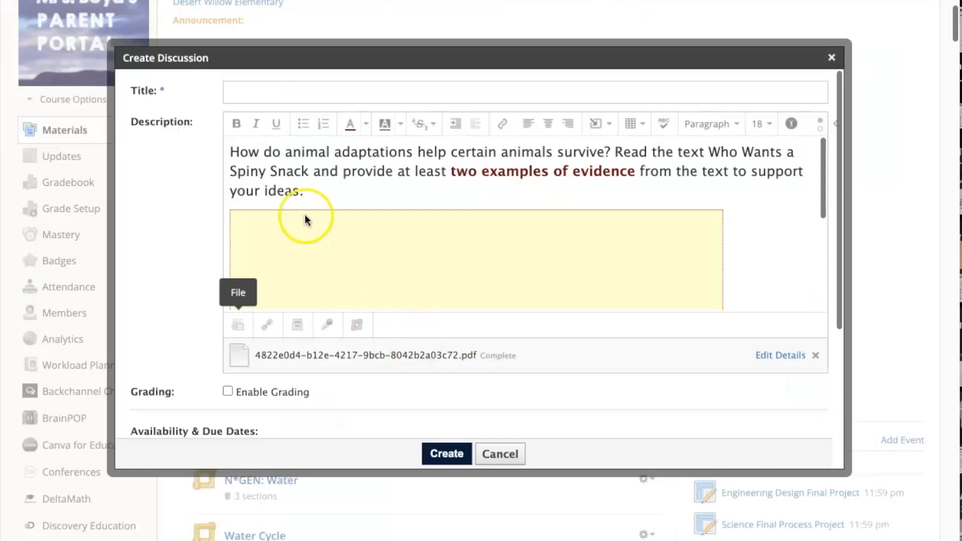
Link the prompt words 'Who Wants a Spiny Snack' to the article PDF's web address
click(315, 189)
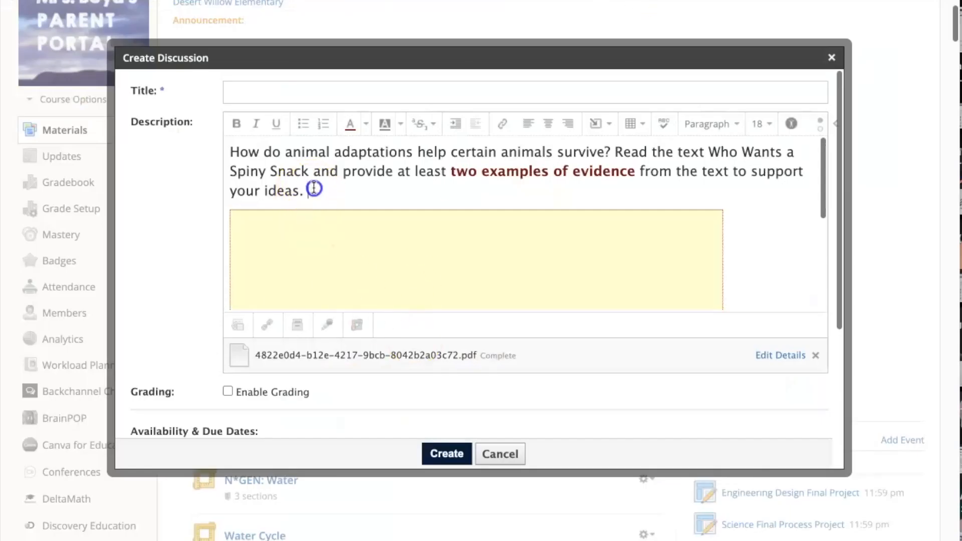
drag(708, 152, 309, 171)
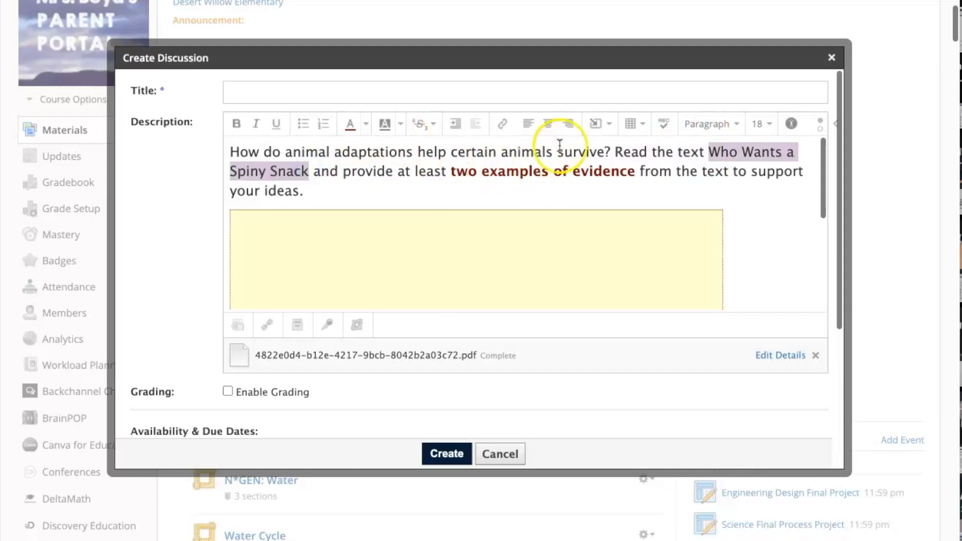
click(504, 125)
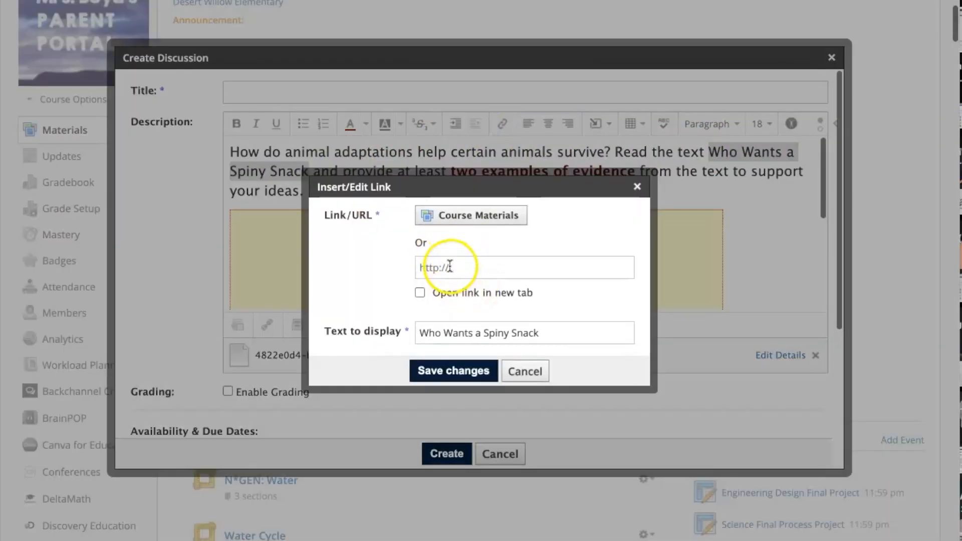
click(480, 267)
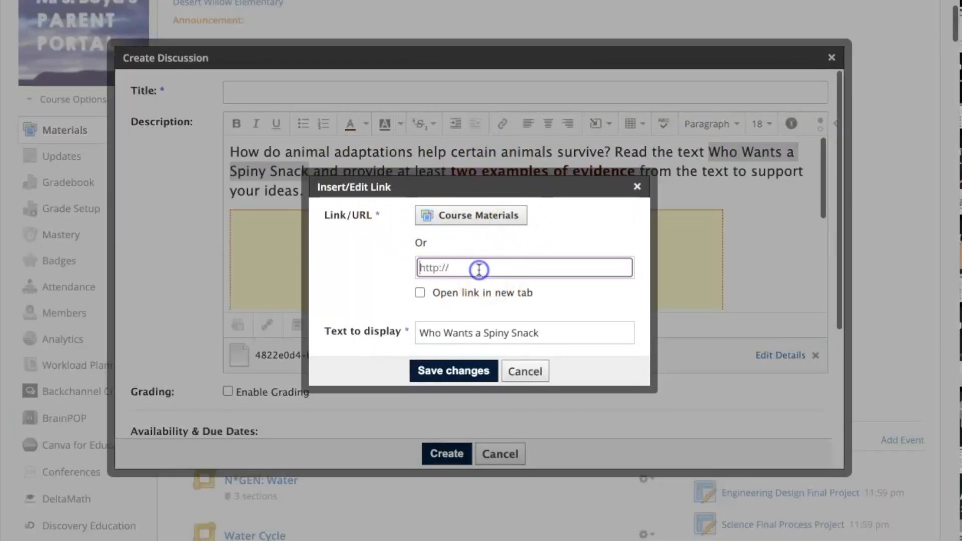
key(ctrl+v)
click(452, 373)
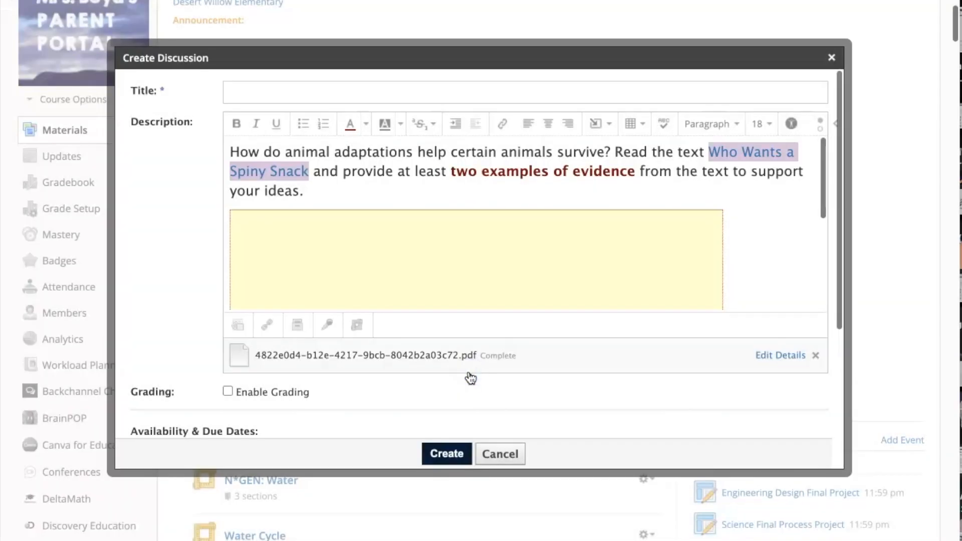
click(723, 233)
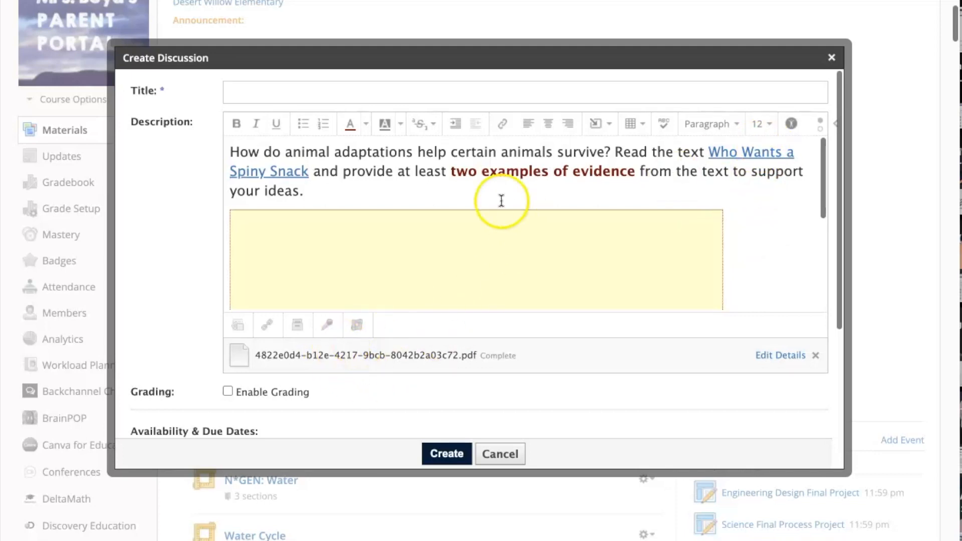
scroll(504, 221, down, 2)
scroll(504, 221, up, 2)
scroll(505, 221, down, 3)
Upload the TAG feedback sentence-starters screenshot from the Desktop as an image below the yellow box
click(762, 213)
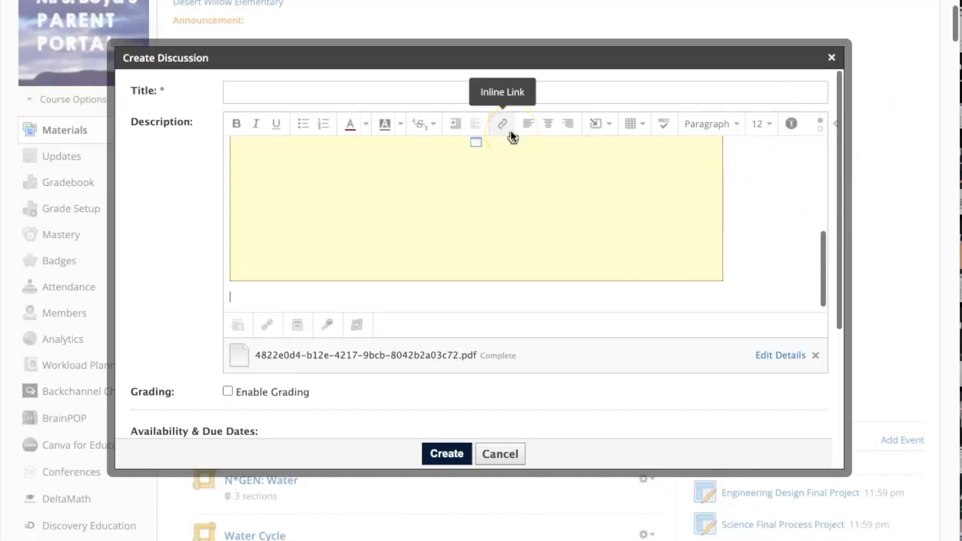
click(610, 125)
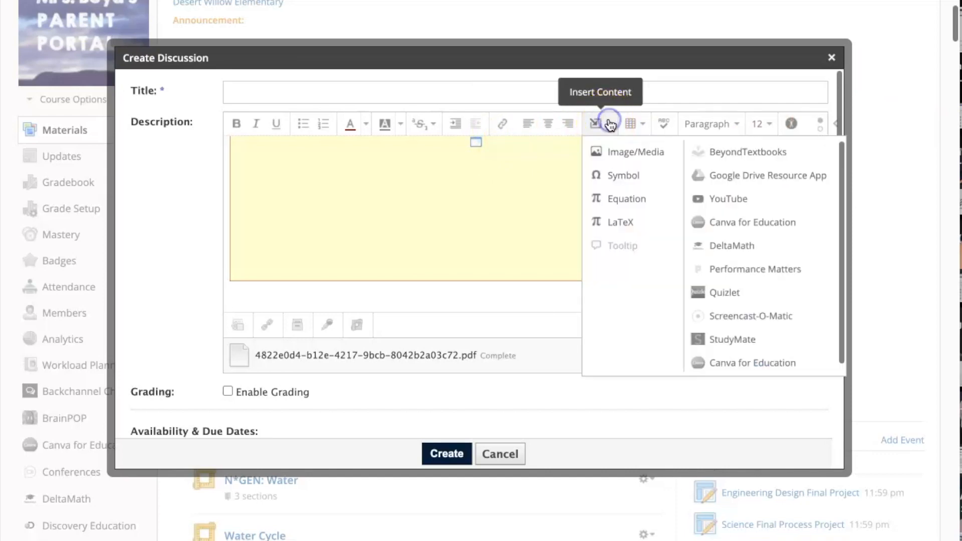
click(617, 154)
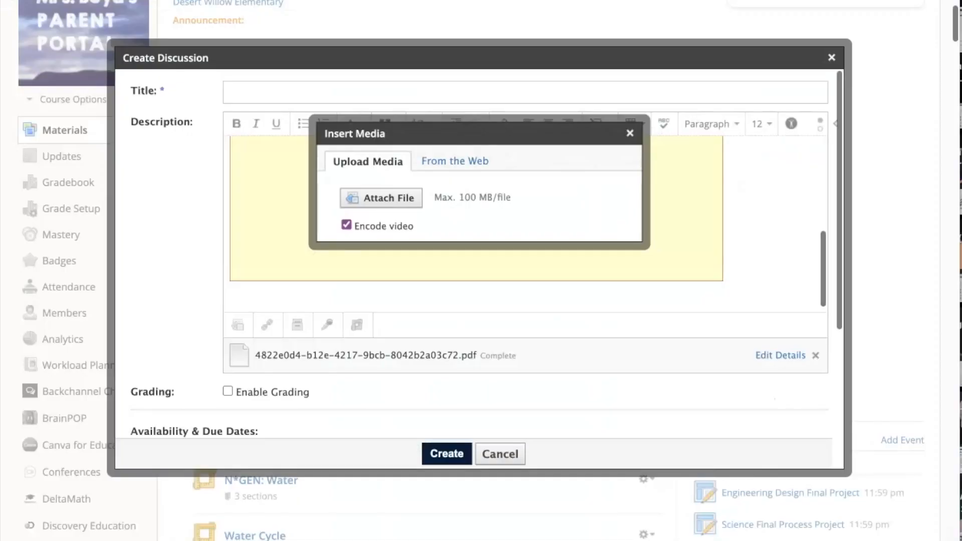
click(399, 199)
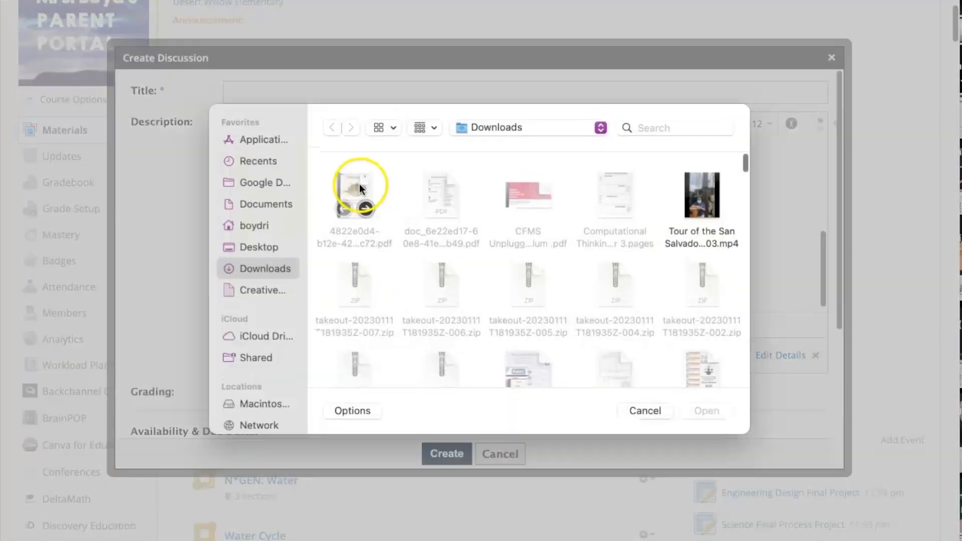
click(252, 247)
double_click(342, 212)
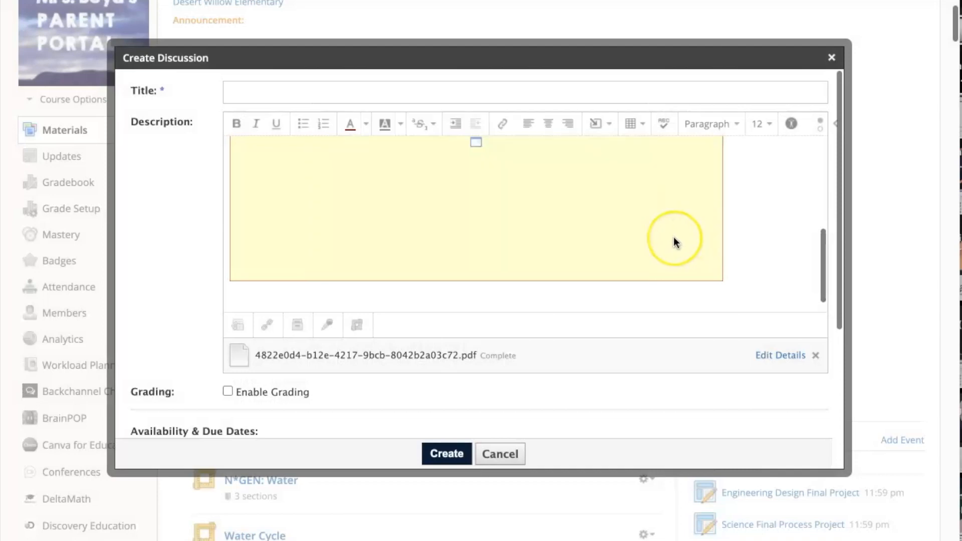
scroll(674, 237, down, 4)
Select the TAG feedback image and review its Edit Image alignment, leaving it unchanged
click(674, 237)
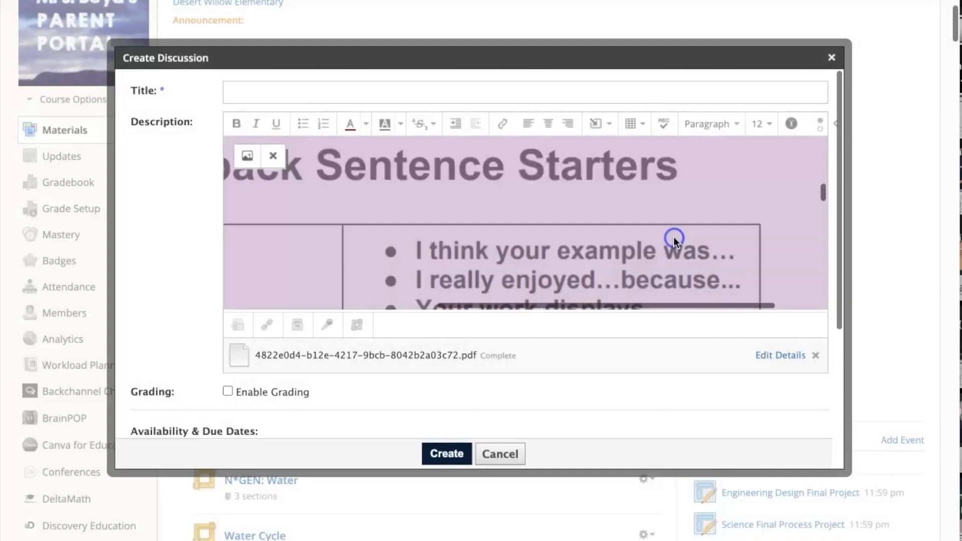
scroll(673, 237, right, 1)
scroll(673, 236, left, 5)
scroll(566, 221, left, 3)
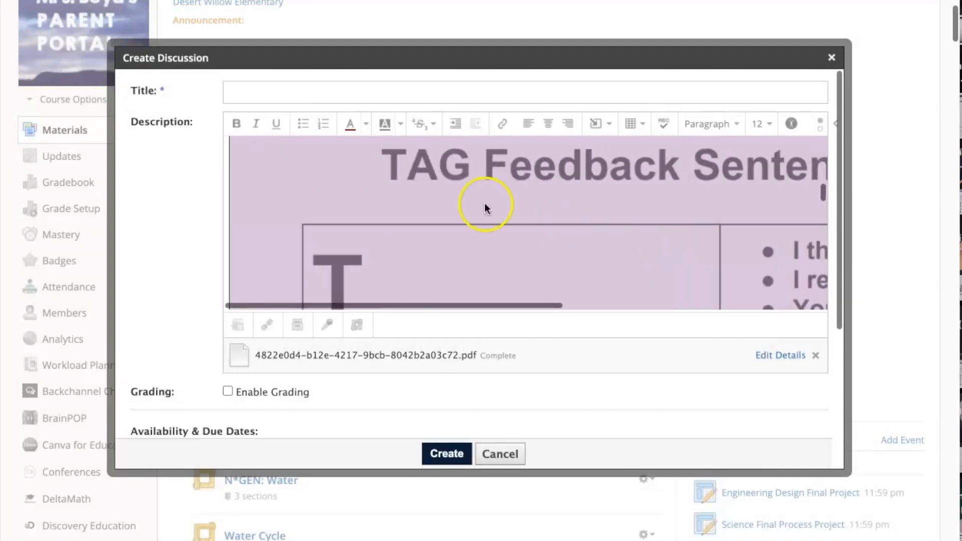
scroll(333, 186, up, 5)
scroll(339, 221, down, 5)
click(339, 230)
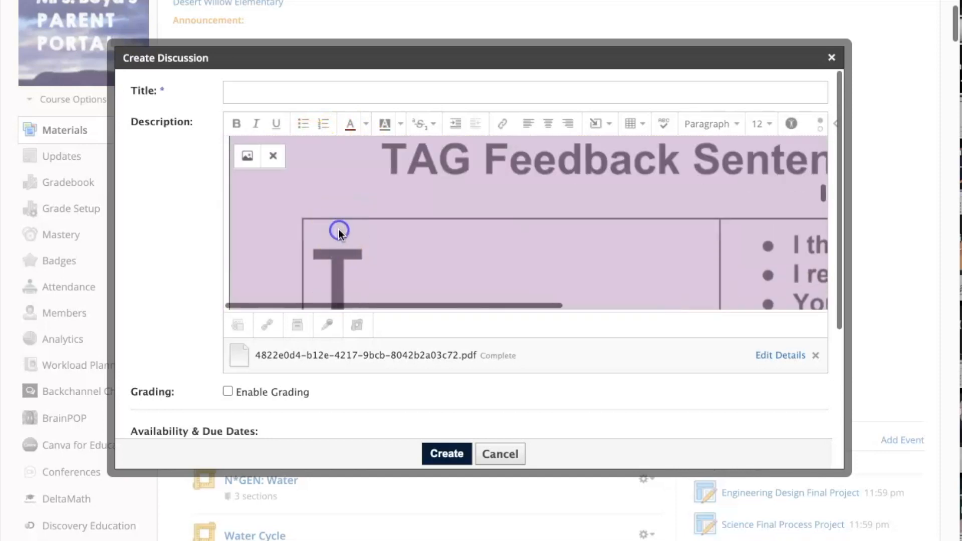
click(247, 156)
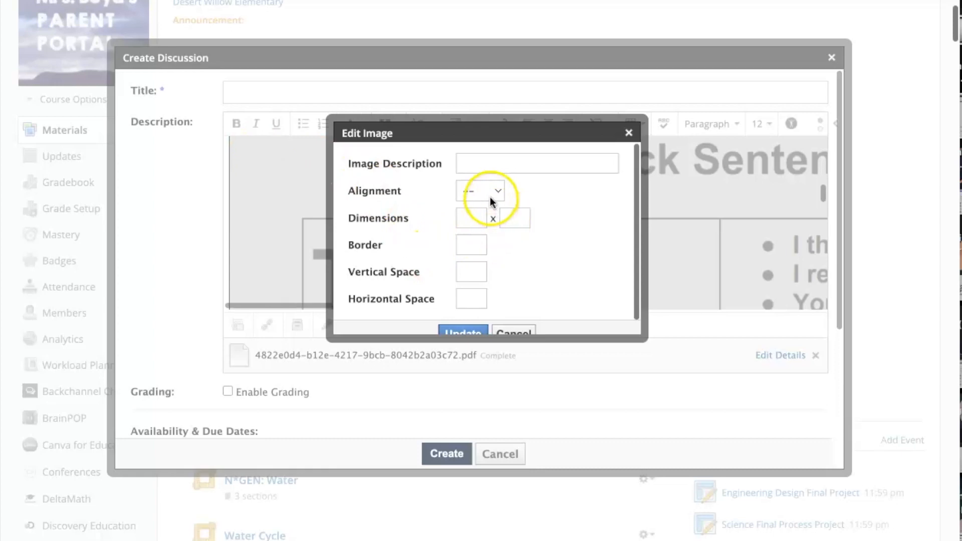
click(489, 191)
click(531, 178)
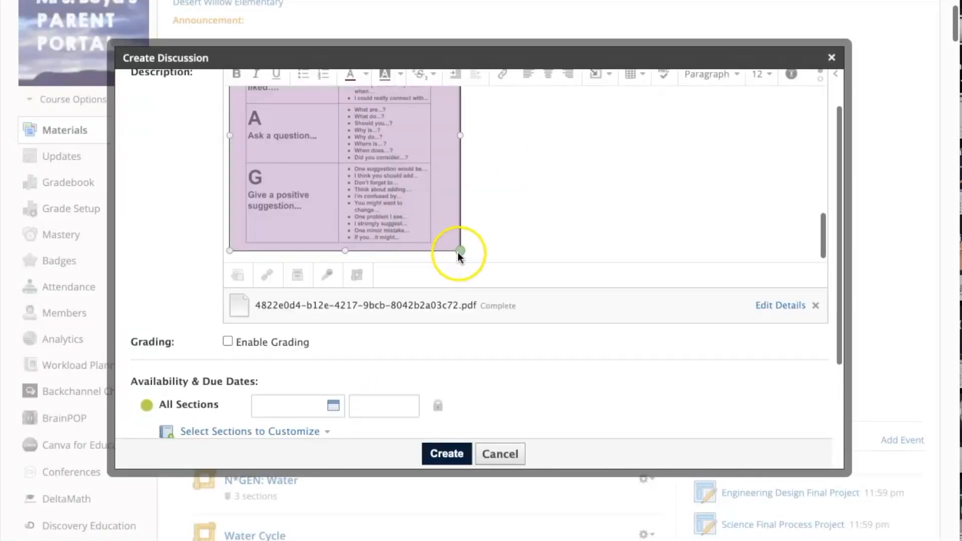
Resize the TAG feedback image by dragging its corner handle
drag(458, 251, 649, 399)
scroll(681, 221, down, 3)
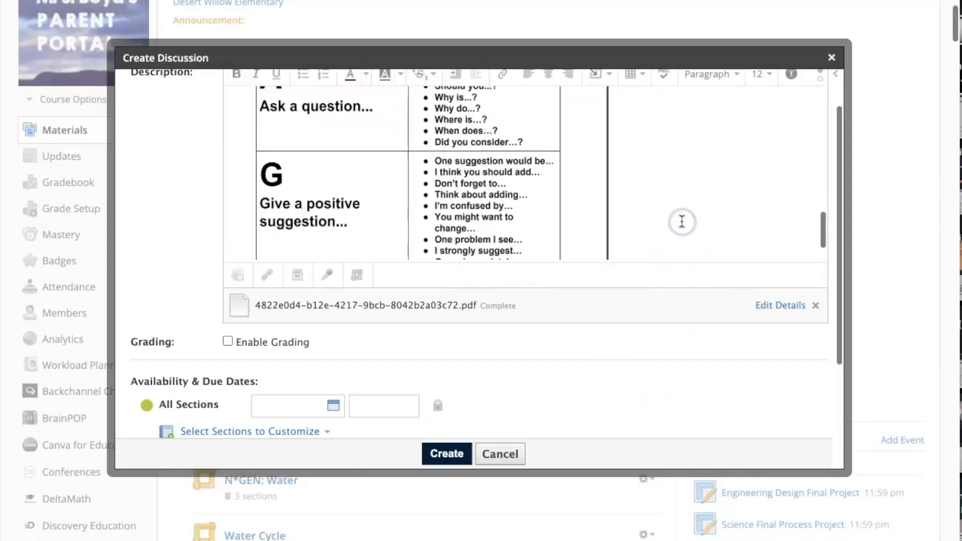
click(447, 178)
scroll(447, 175, down, 2)
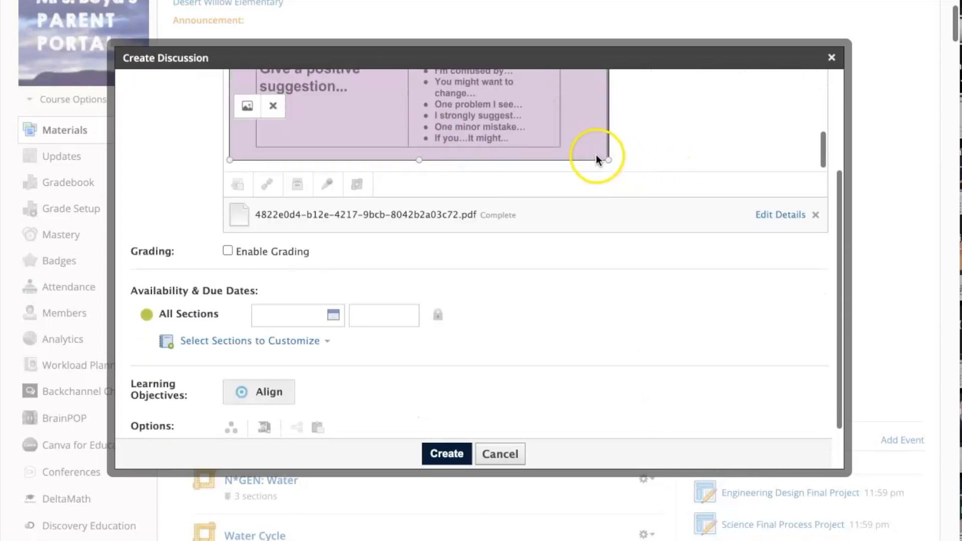
drag(608, 160, 721, 246)
click(742, 129)
scroll(742, 128, up, 10)
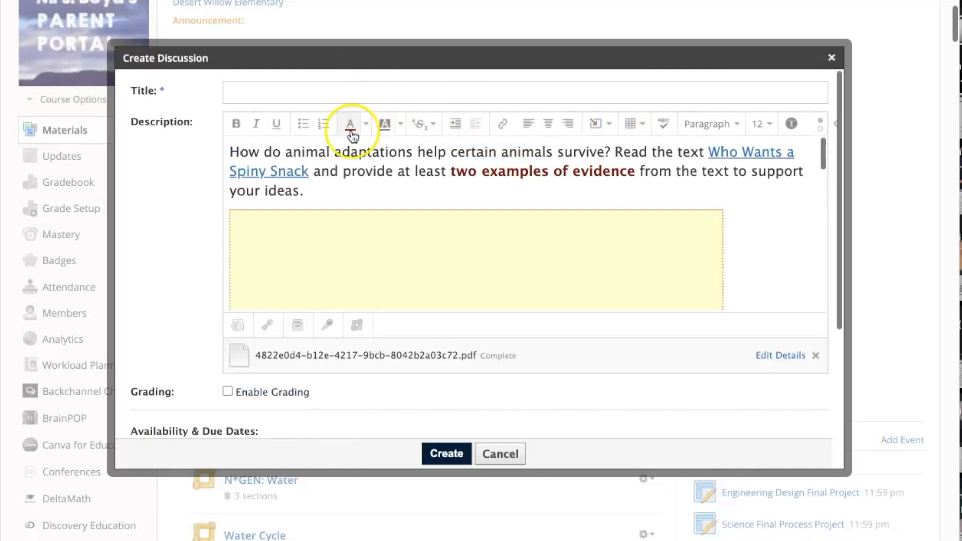
Enter 'Animal Adaptations' as the discussion title and tick Enable Grading
click(283, 100)
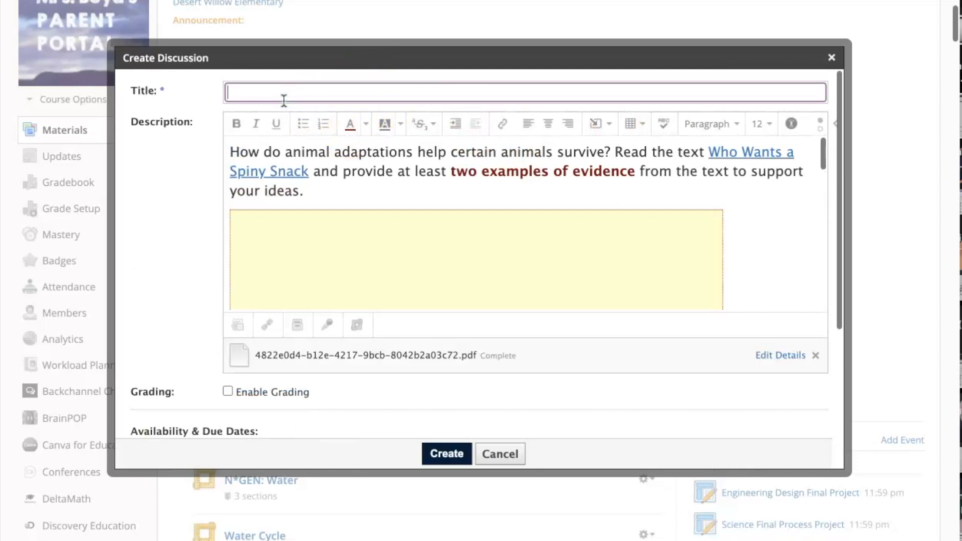
text(Animal Afda)
key(BackSpace)
key(BackSpace)
key(BackSpace)
text(daptations)
click(227, 391)
scroll(337, 350, down, 4)
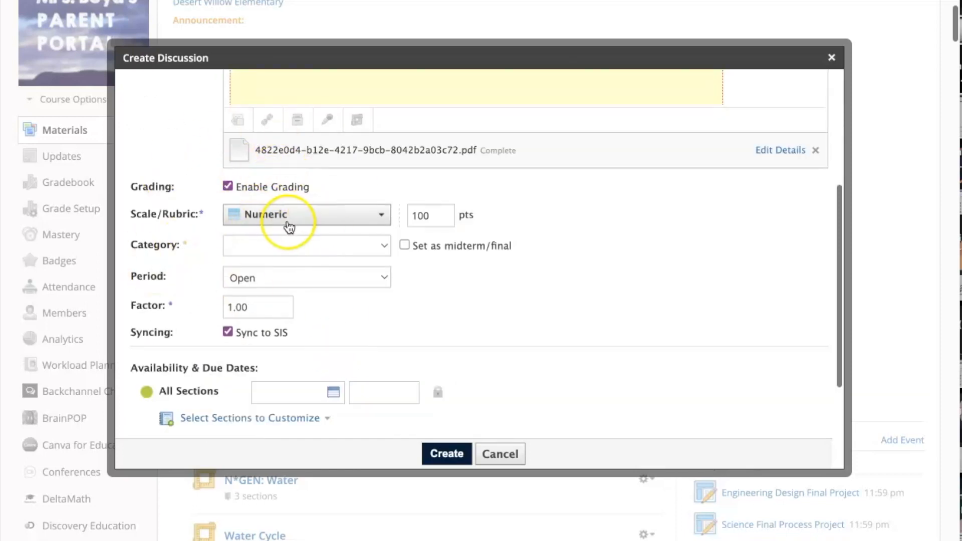
Switch grading from Numeric 100 pts to the Standards Based scale at 4 pts, shown to students
click(335, 217)
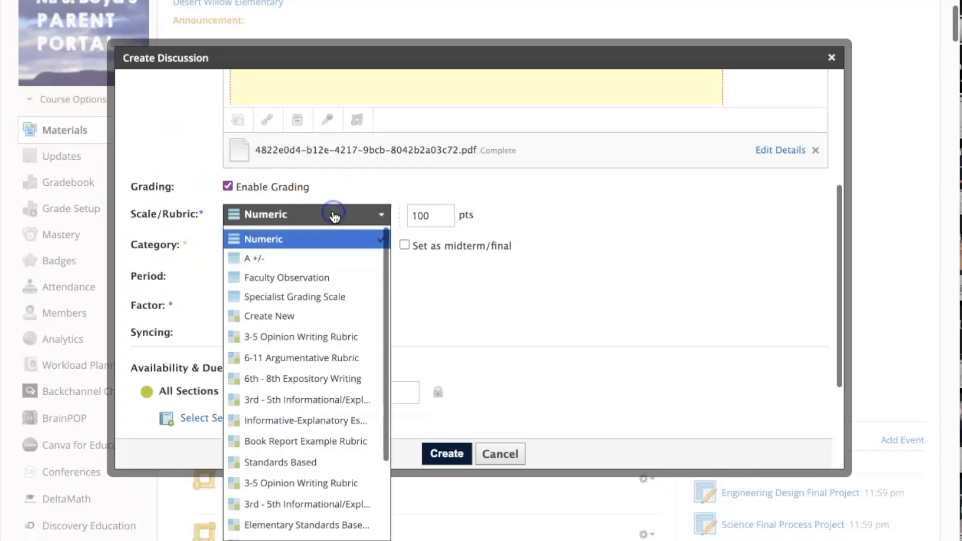
click(227, 187)
click(228, 241)
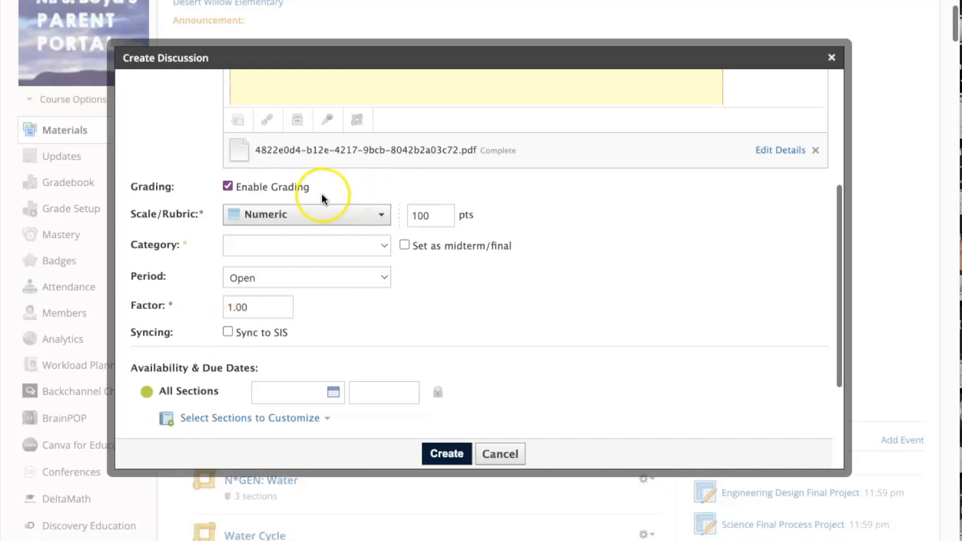
click(317, 214)
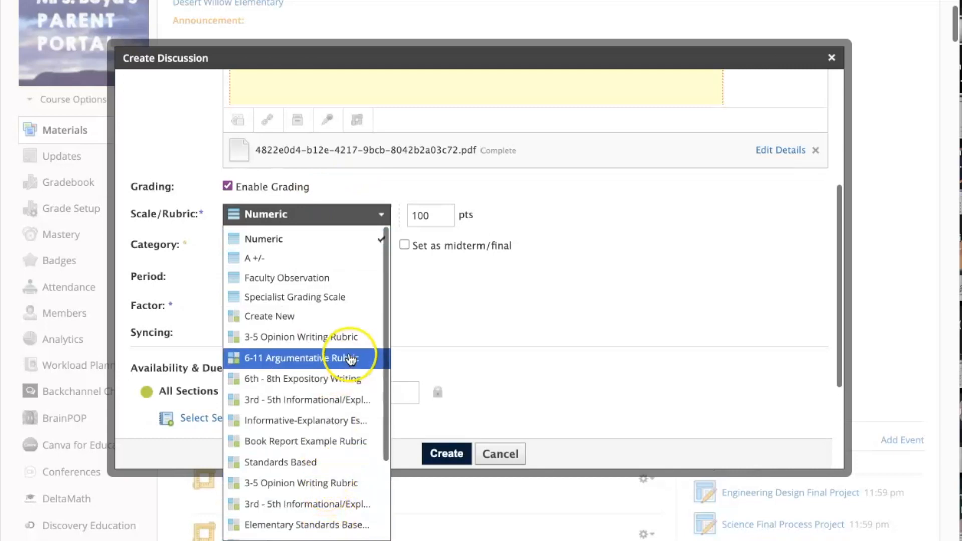
click(313, 468)
click(367, 219)
scroll(348, 393, down, 5)
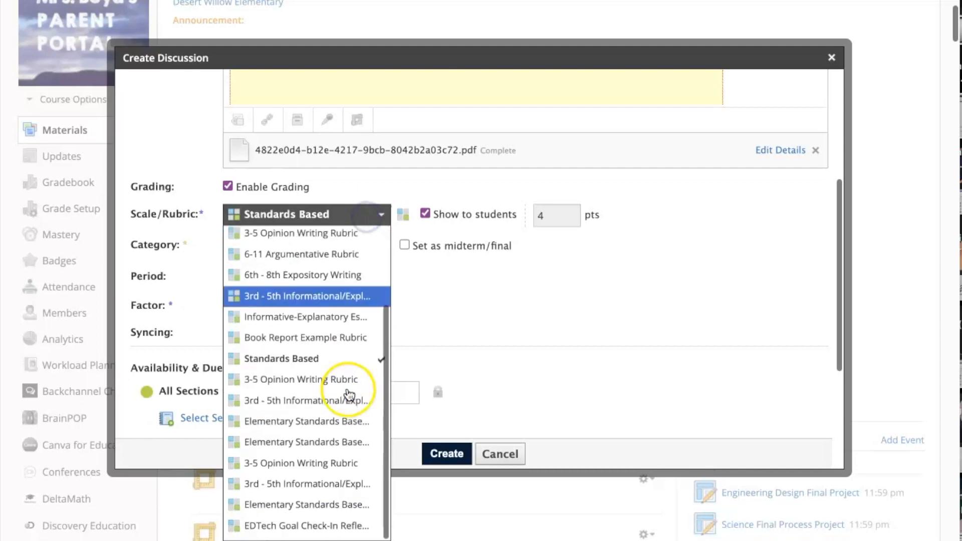
scroll(243, 451, up, 5)
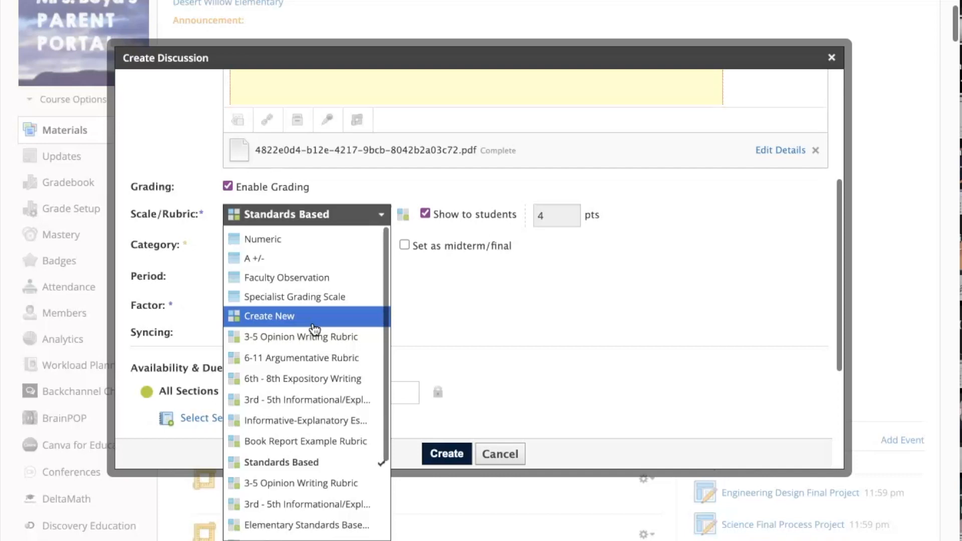
Keep the Standards Based scale and file the graded discussion under the seat work category
click(425, 313)
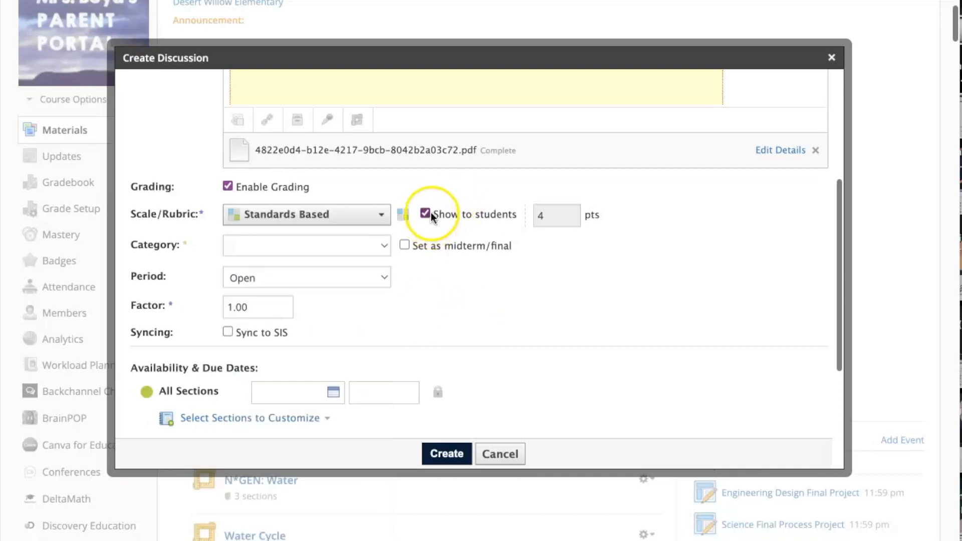
mouse_move(443, 252)
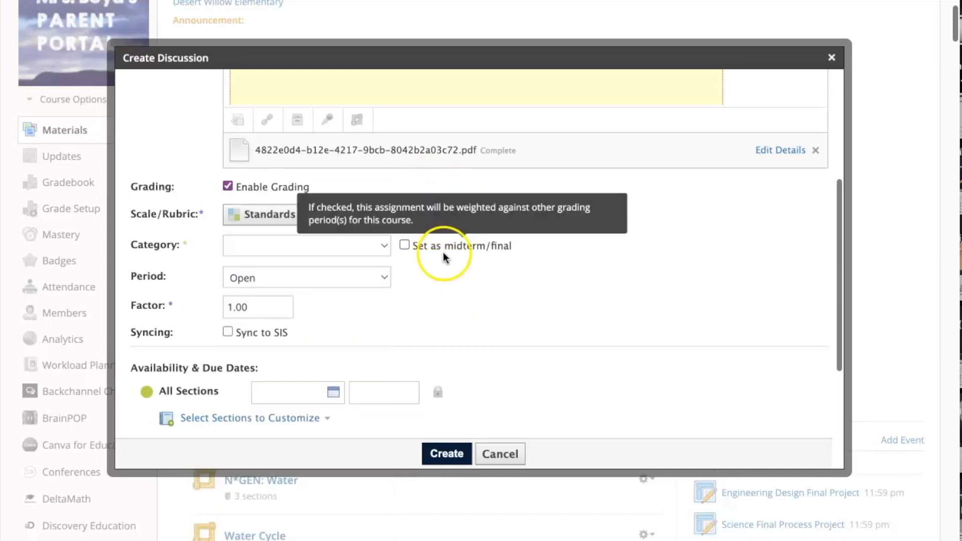
scroll(531, 386, up, 2)
scroll(531, 386, down, 3)
scroll(532, 386, down, 2)
click(259, 197)
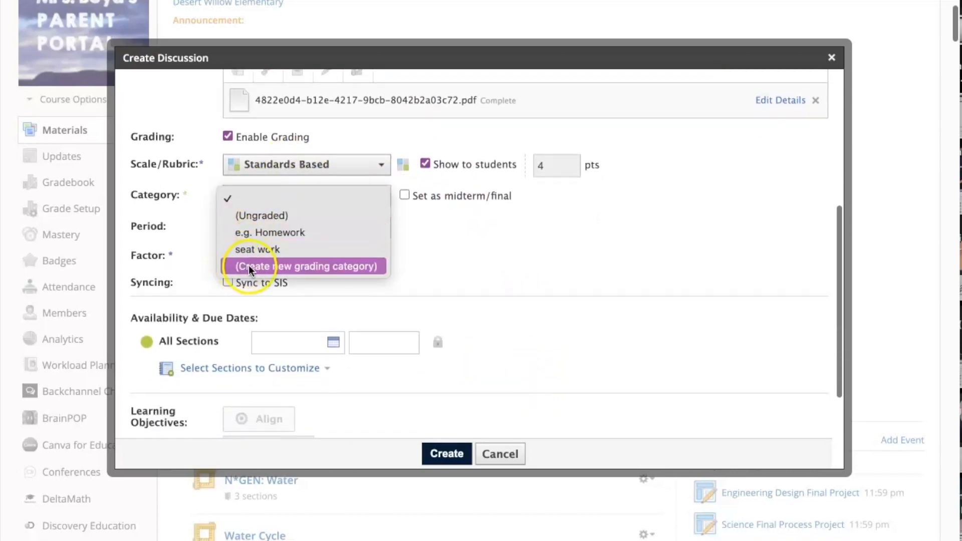
click(262, 248)
scroll(504, 293, up, 1)
scroll(504, 293, down, 2)
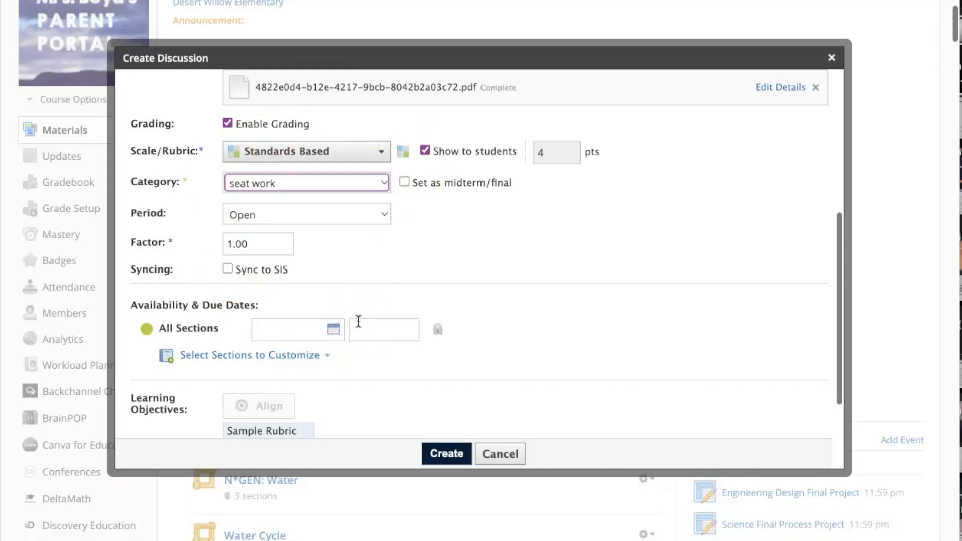
Leave individual assignment off and require members to post before seeing other responses
scroll(404, 264, down, 2)
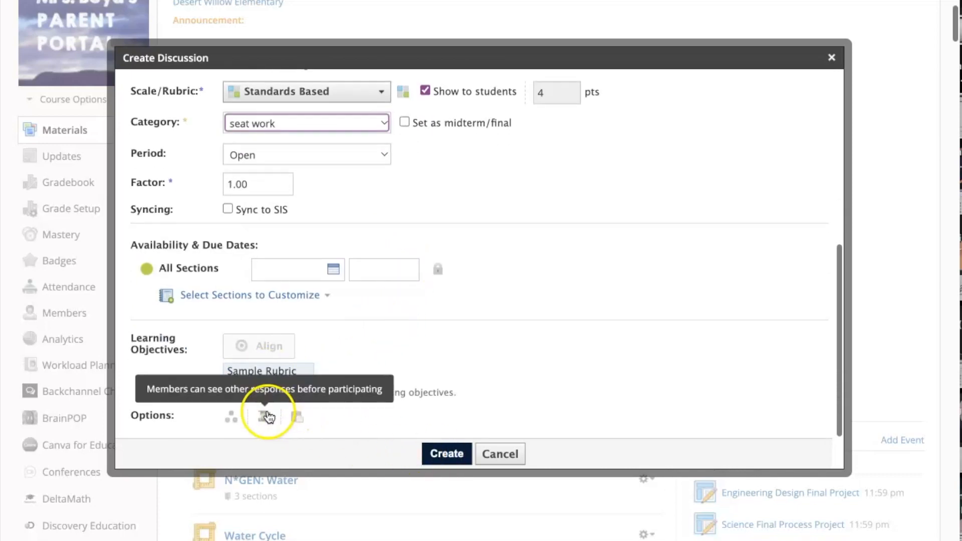
click(234, 420)
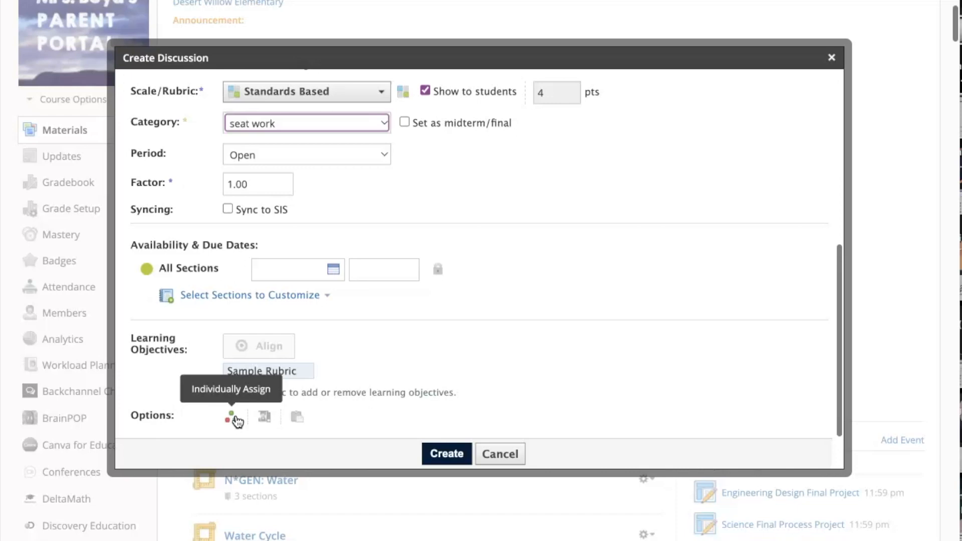
click(265, 420)
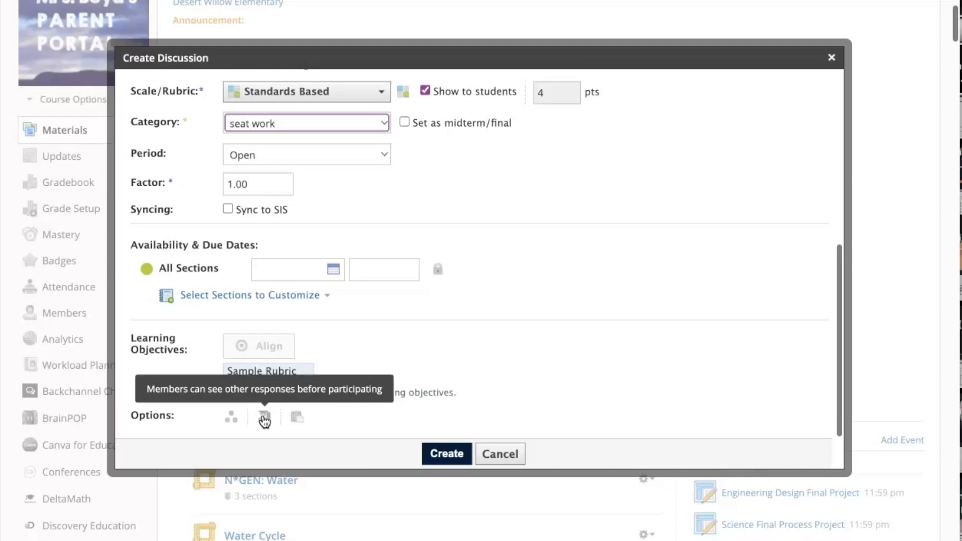
click(264, 418)
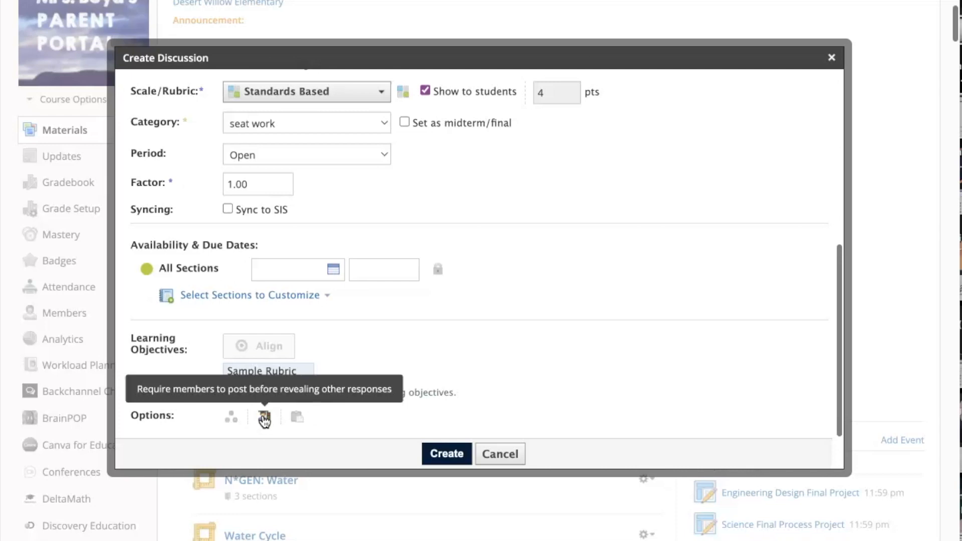
click(264, 419)
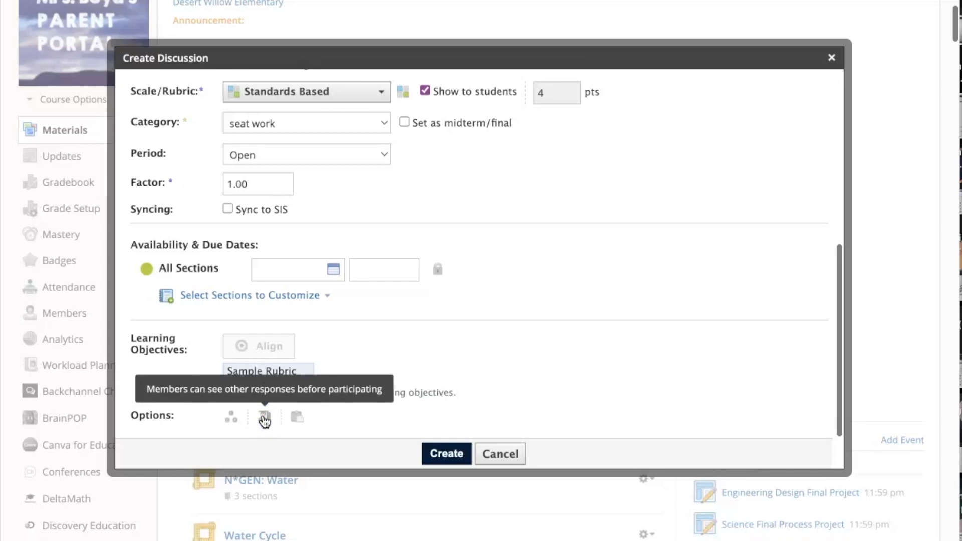
click(264, 419)
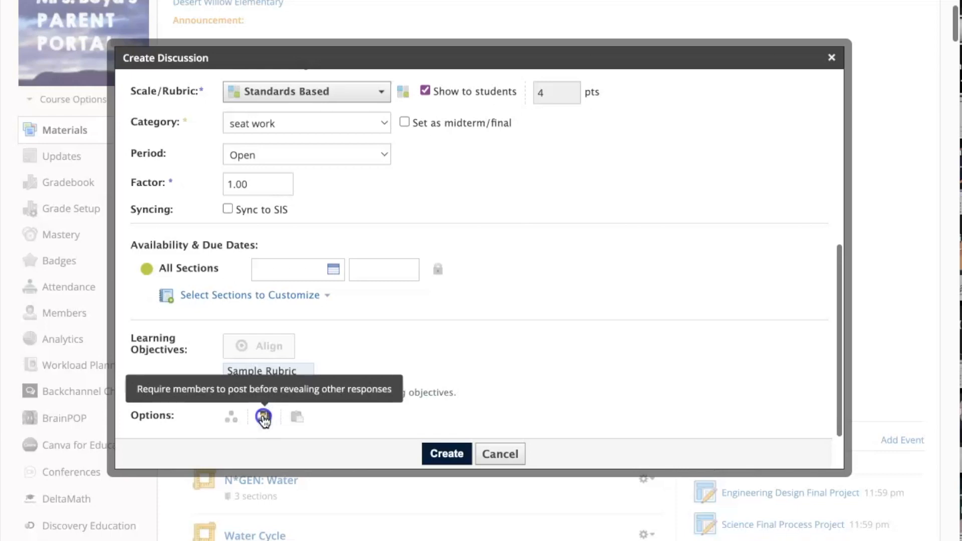
Create the discussion and open its 'Who Wants a Spiny Snack' reading link
click(464, 453)
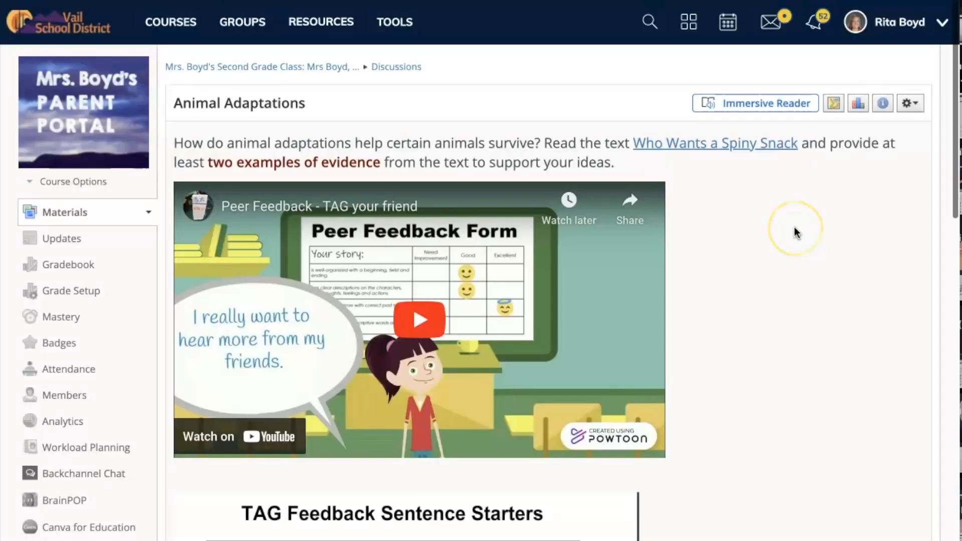
click(734, 143)
scroll(399, 396, down, 3)
scroll(398, 395, up, 3)
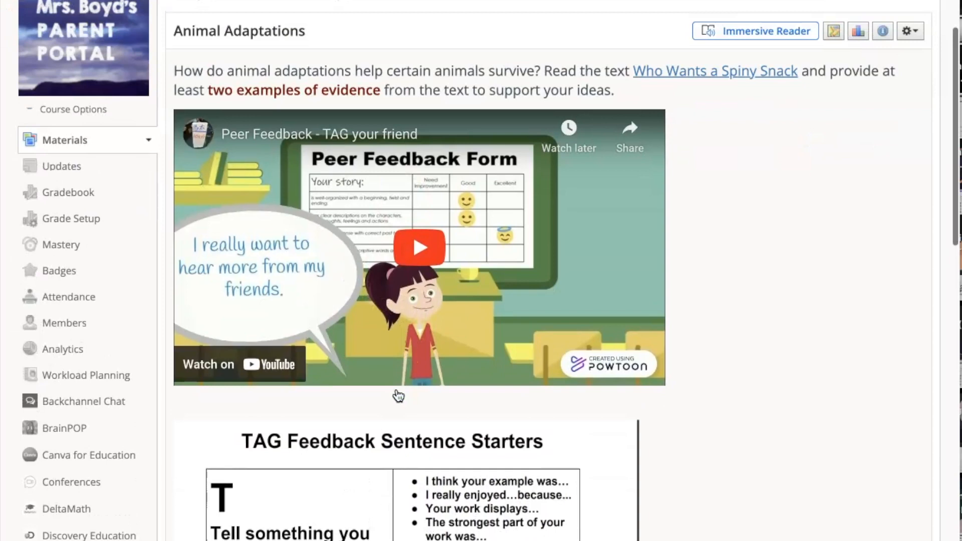
Briefly play, then pause, the embedded Peer Feedback YouTube video
click(419, 233)
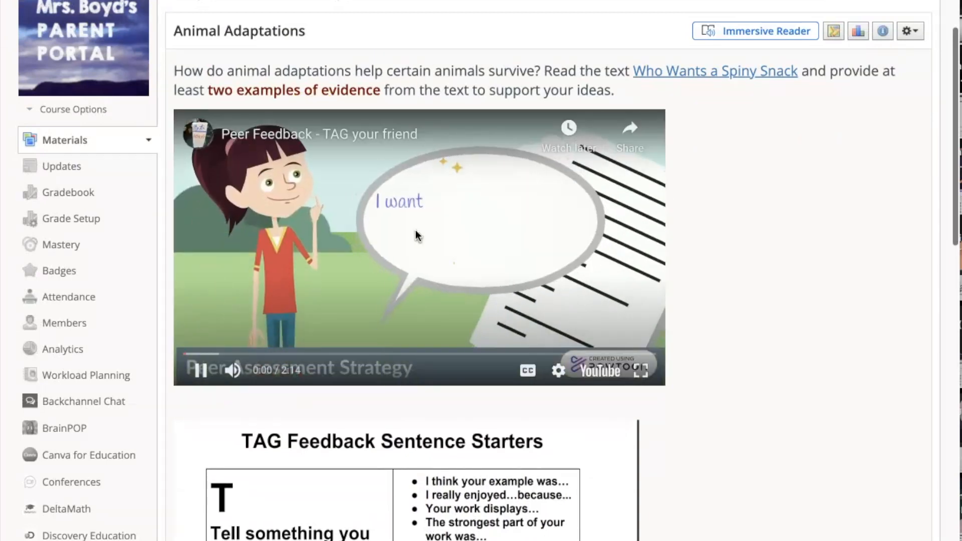
click(199, 371)
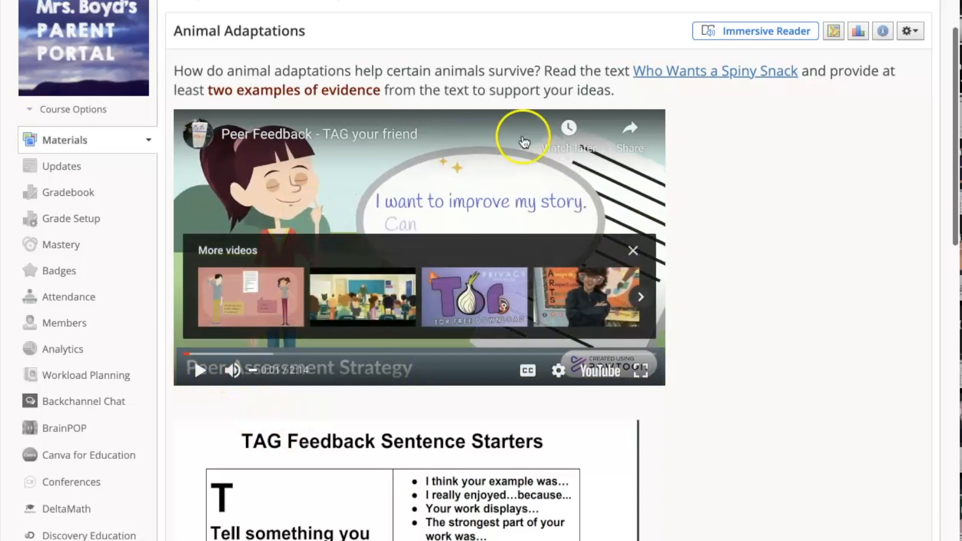
scroll(699, 181, up, 2)
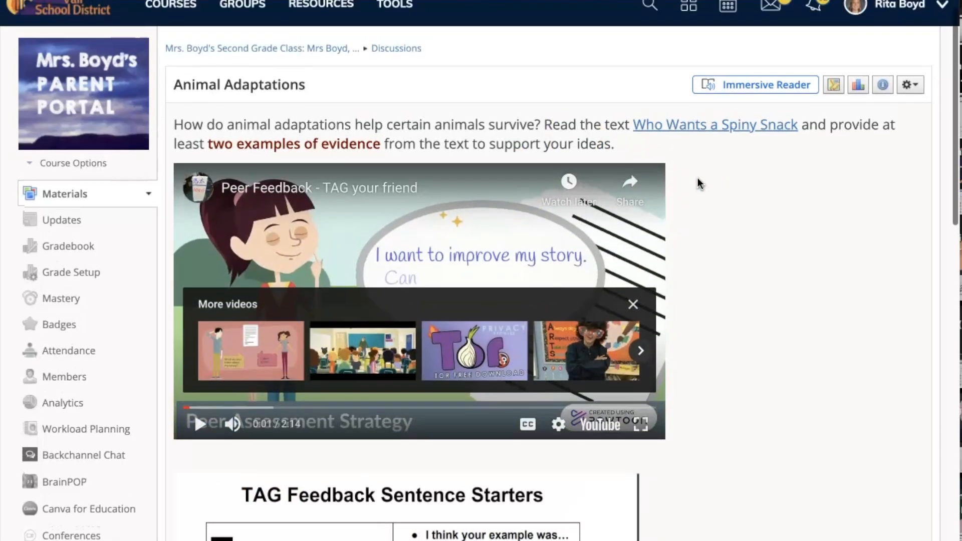
scroll(696, 176, down, 4)
scroll(691, 170, down, 5)
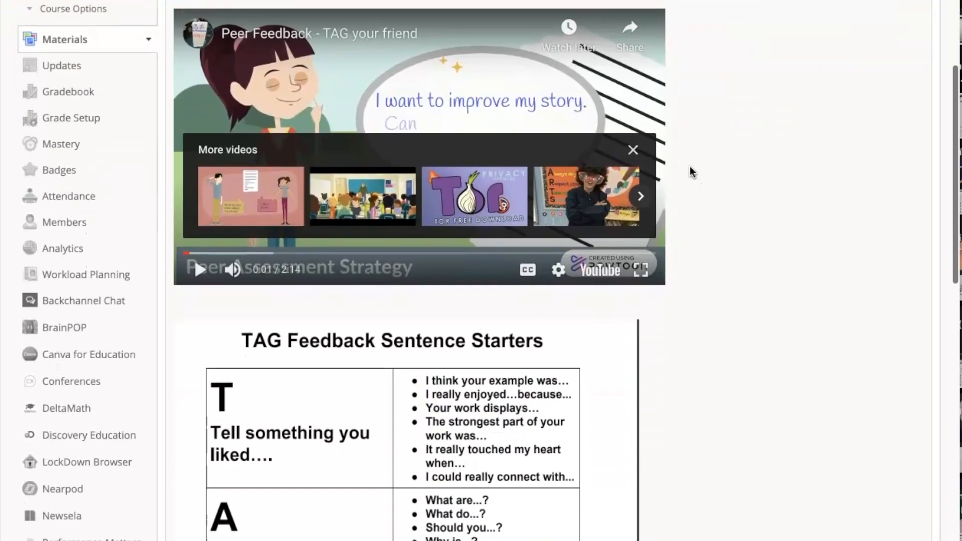
click(354, 118)
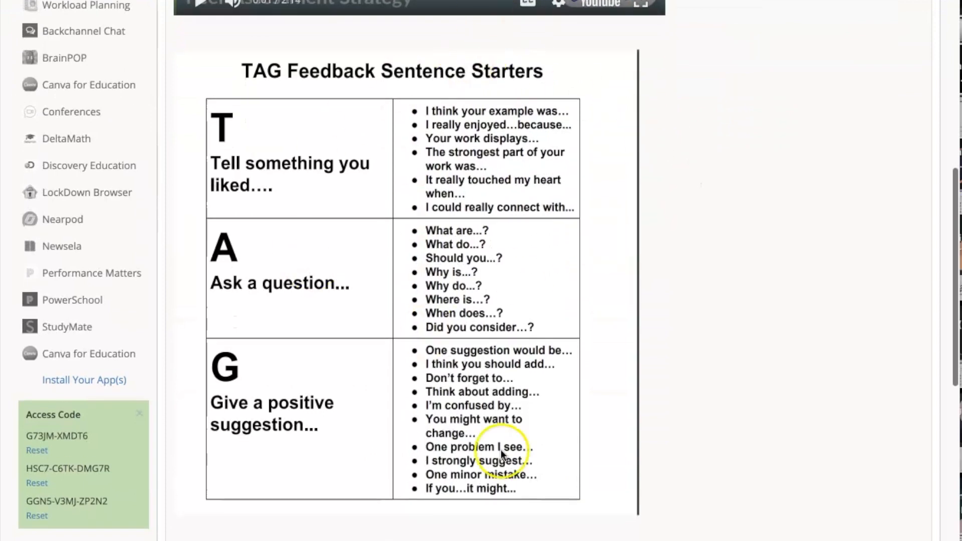
scroll(533, 252, down, 2)
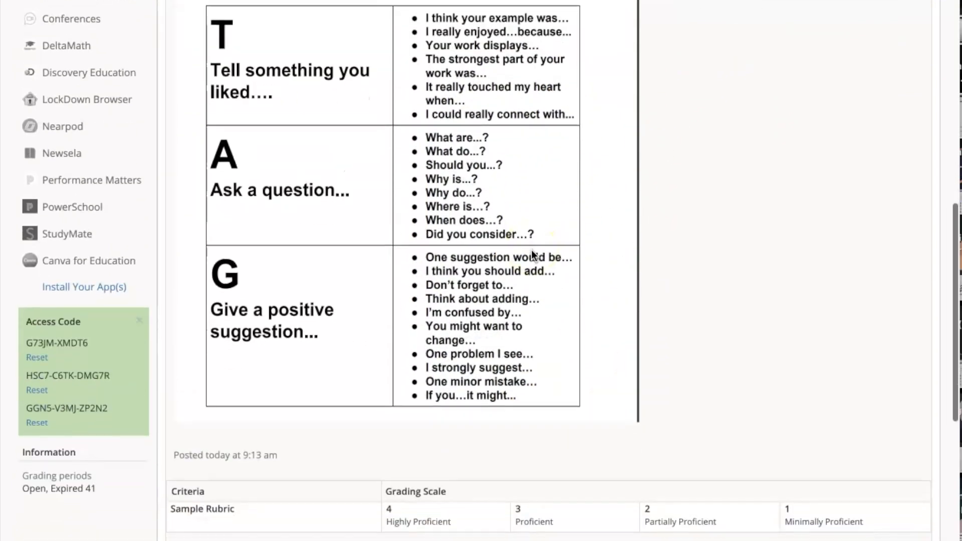
scroll(532, 249, down, 6)
click(299, 277)
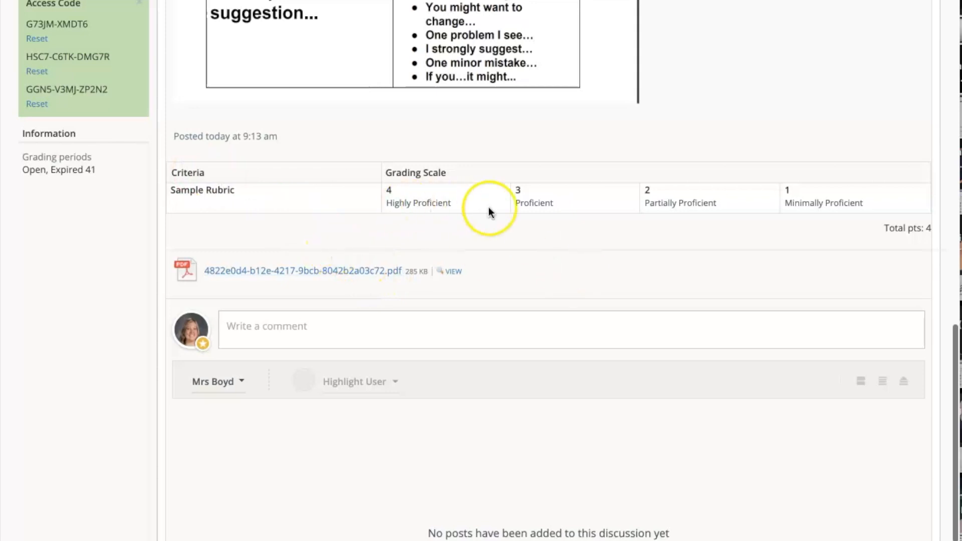
scroll(591, 214, right, 1)
scroll(592, 215, up, 2)
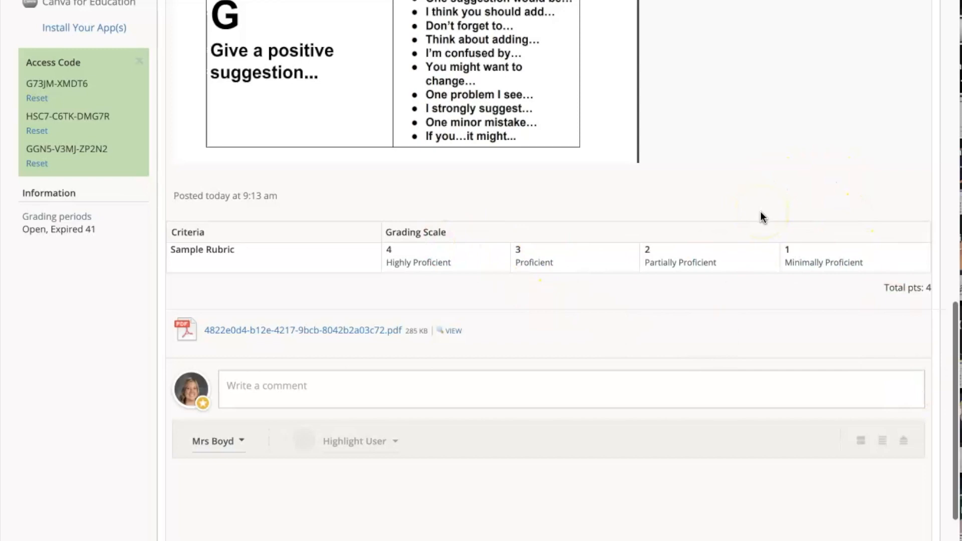
scroll(775, 280, up, 4)
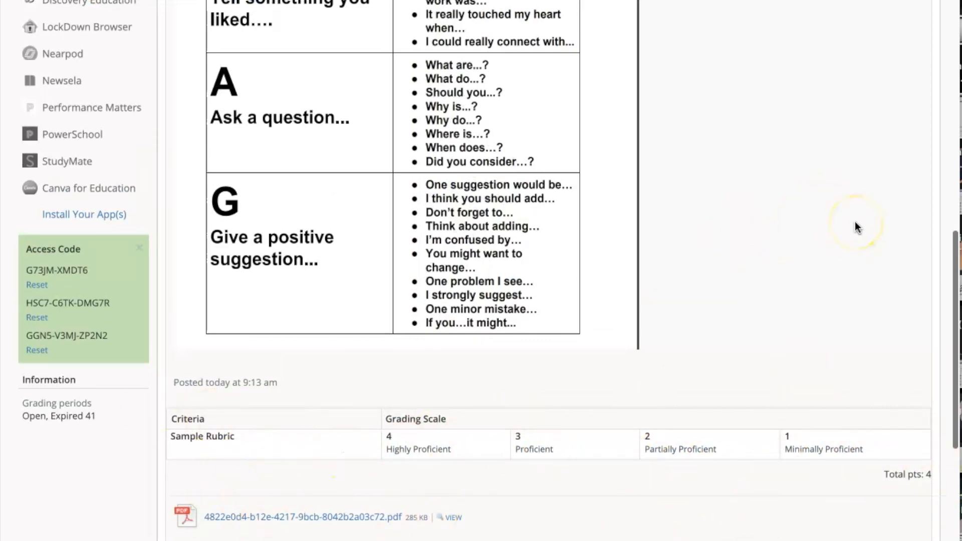
scroll(855, 227, down, 5)
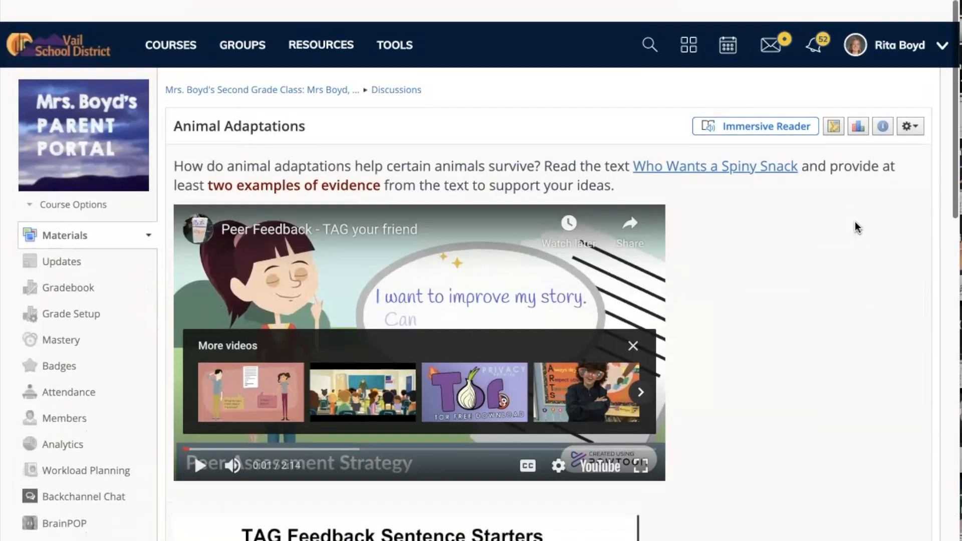
scroll(857, 228, down, 1)
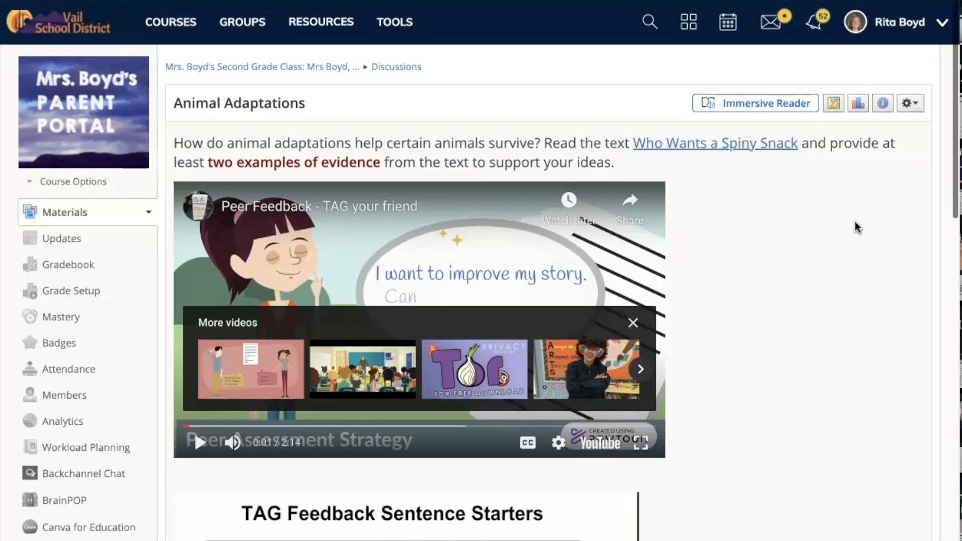